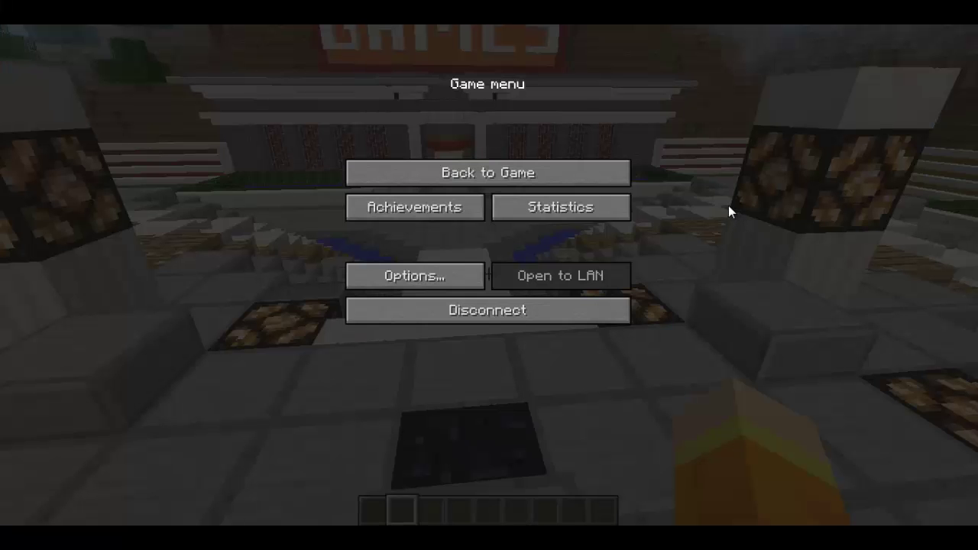
Leave the game menu and return to the lobby world
click(546, 167)
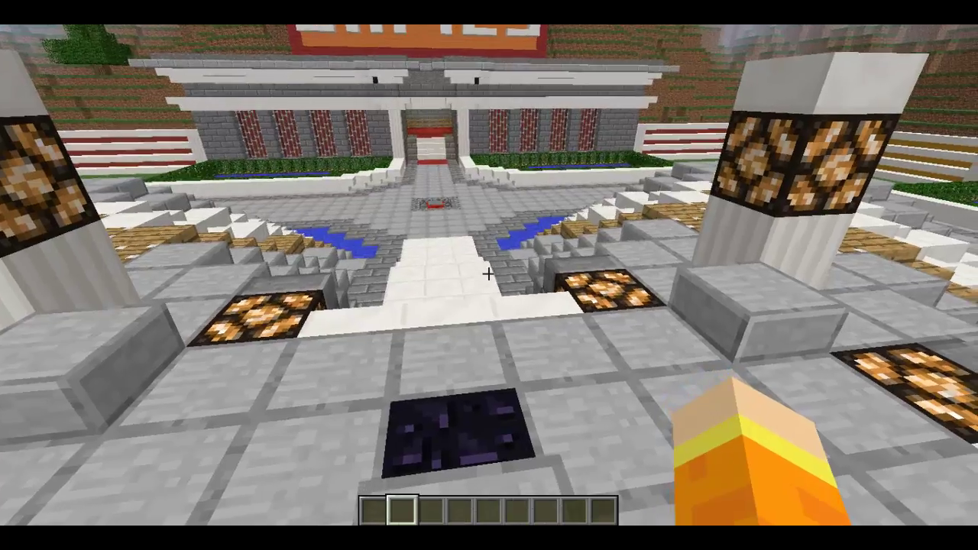
Walk the white path past the water pools and steps toward the central lamp fountain
key(w)
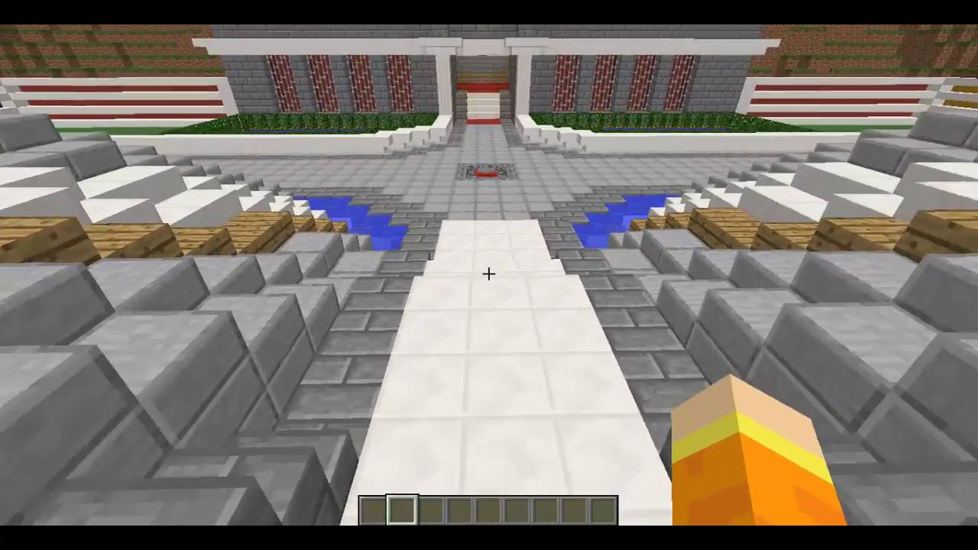
key(w)
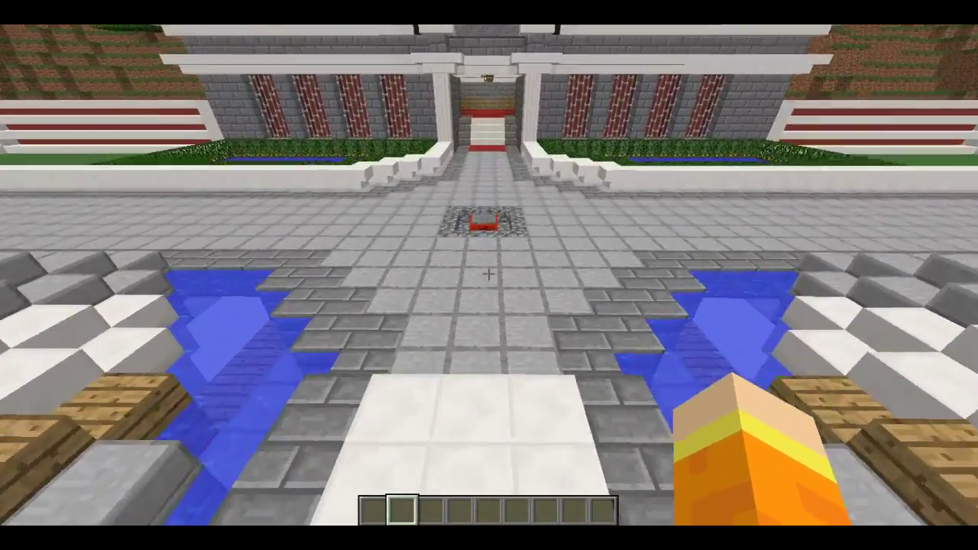
key(w)
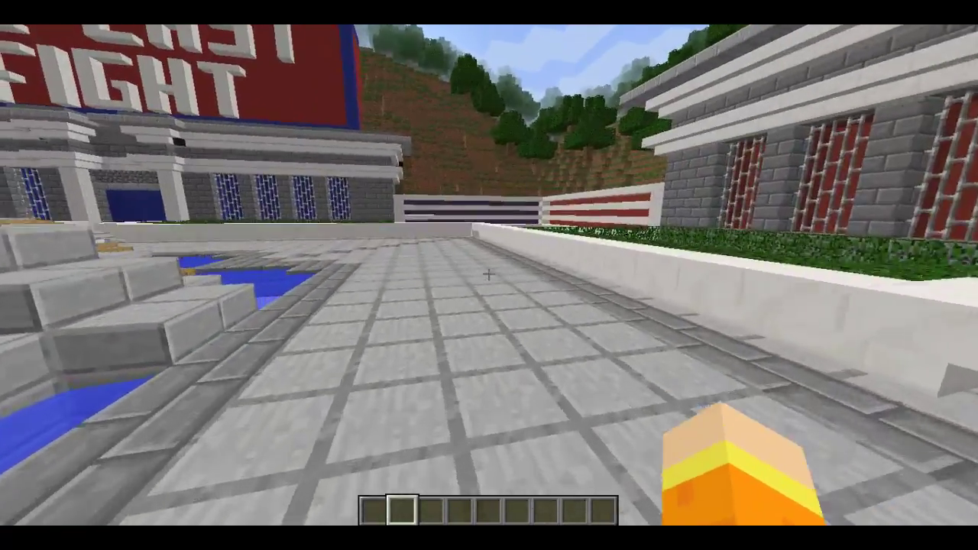
key(w)
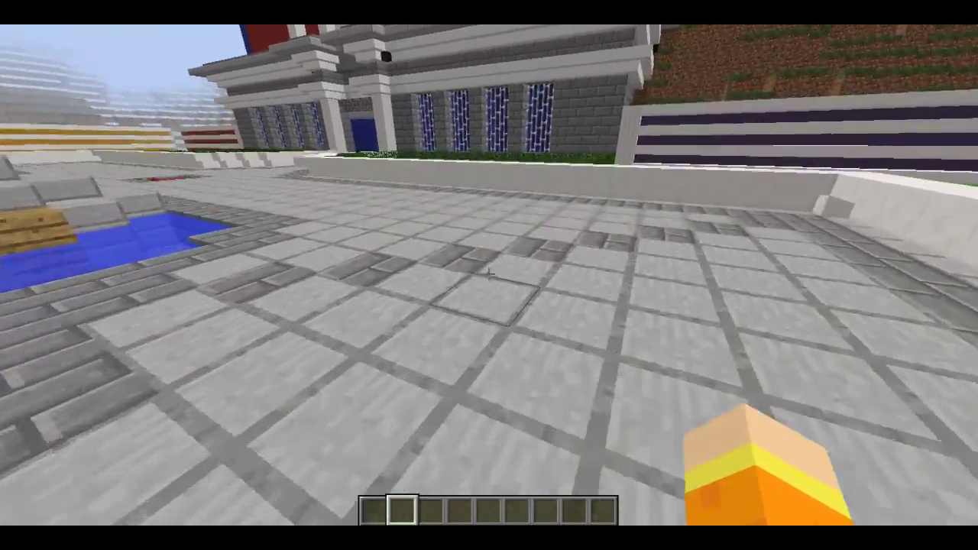
key(w)
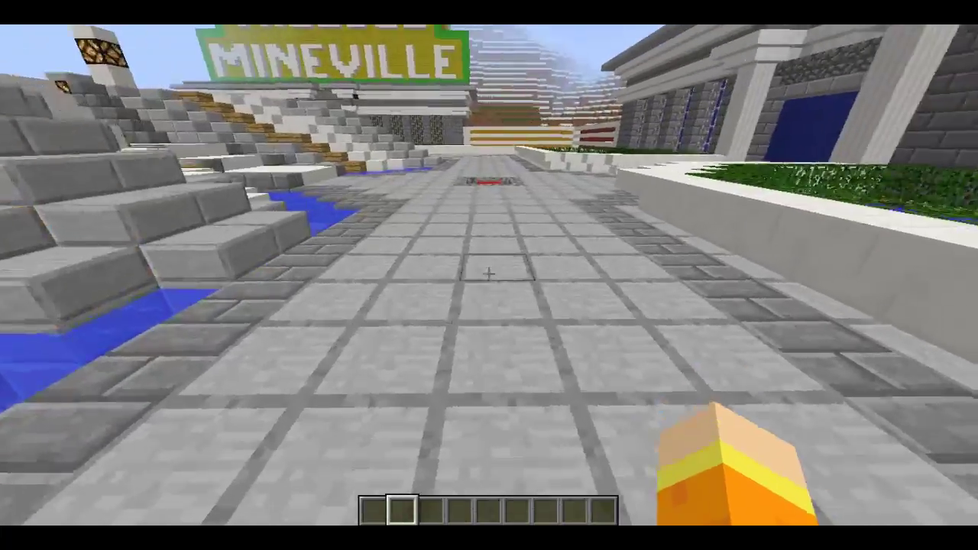
key(w)
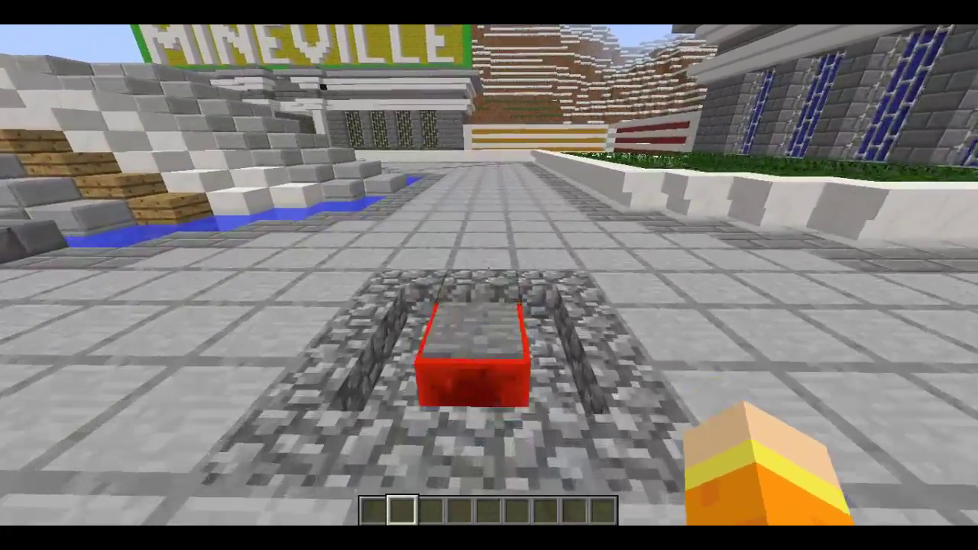
key(w)
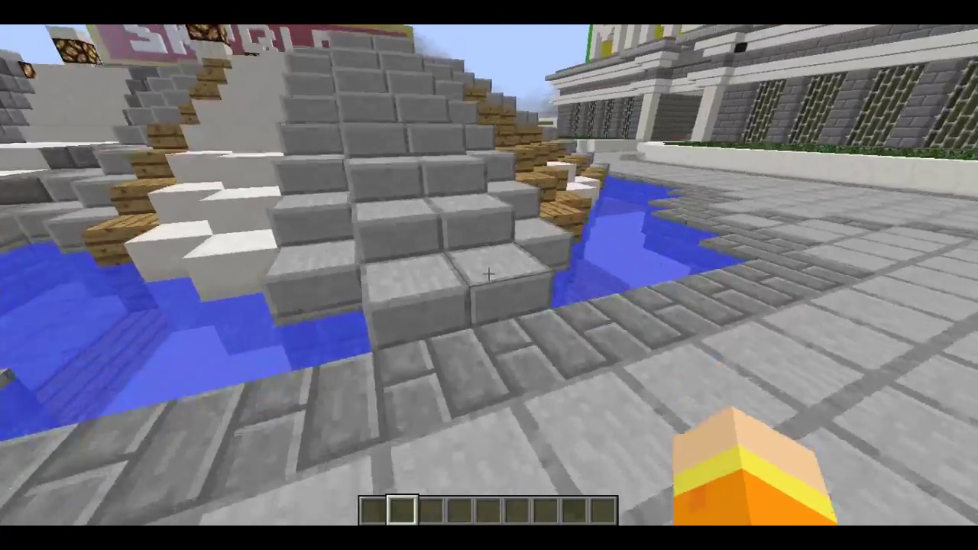
key(w)
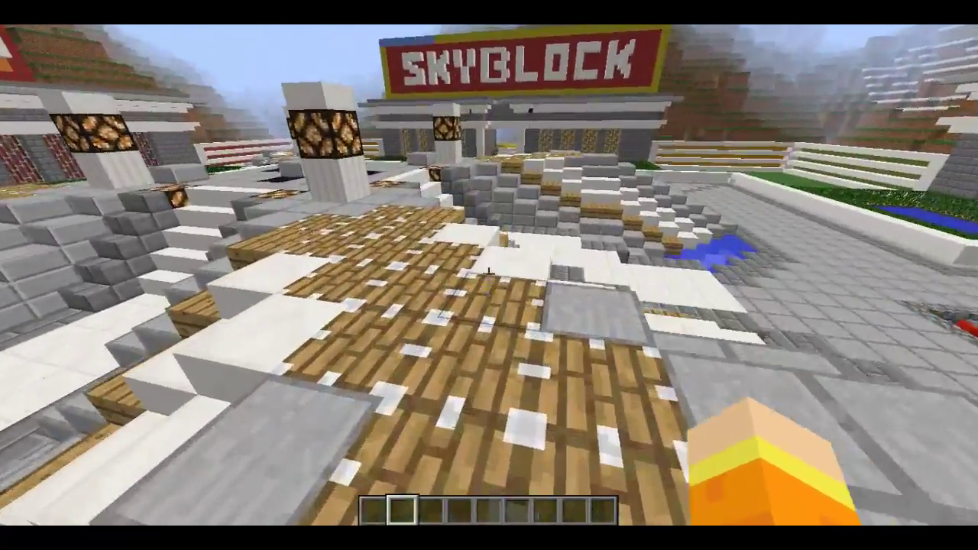
key(w)
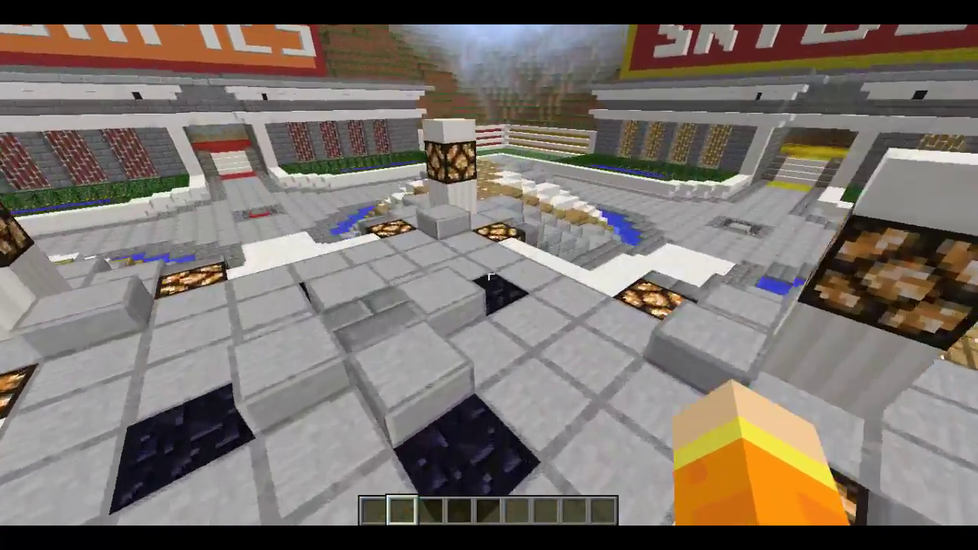
key(w)
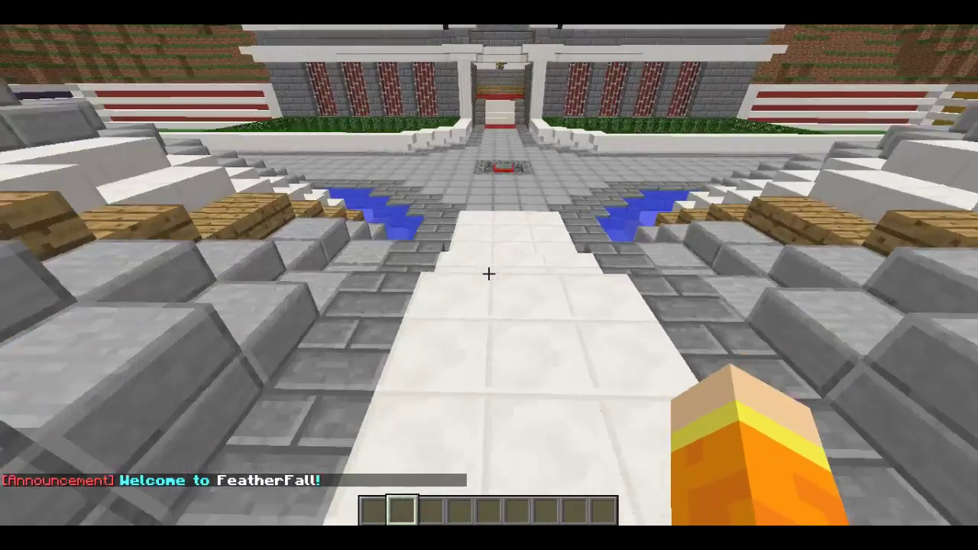
key(w)
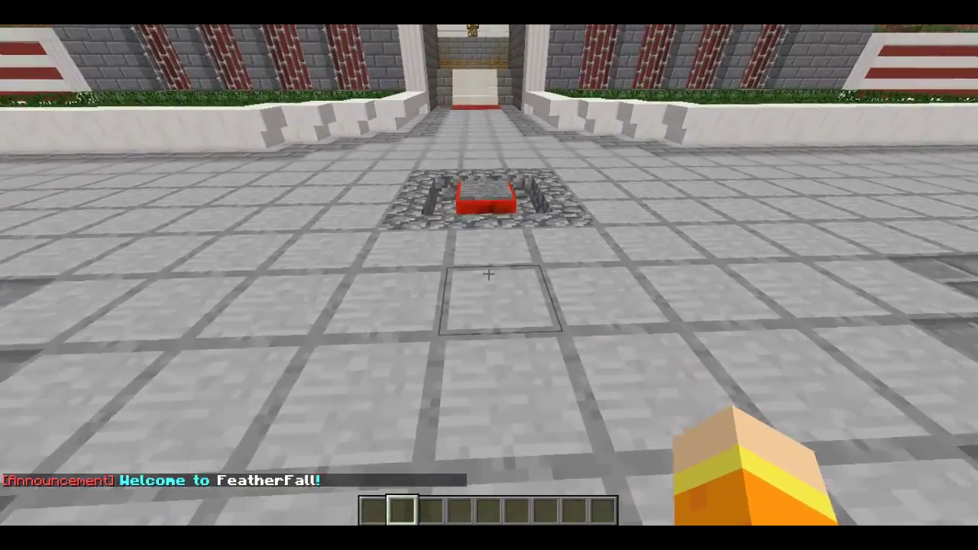
Glance at the announce help history in chat, then cross the cobblestone fountain
key(t)
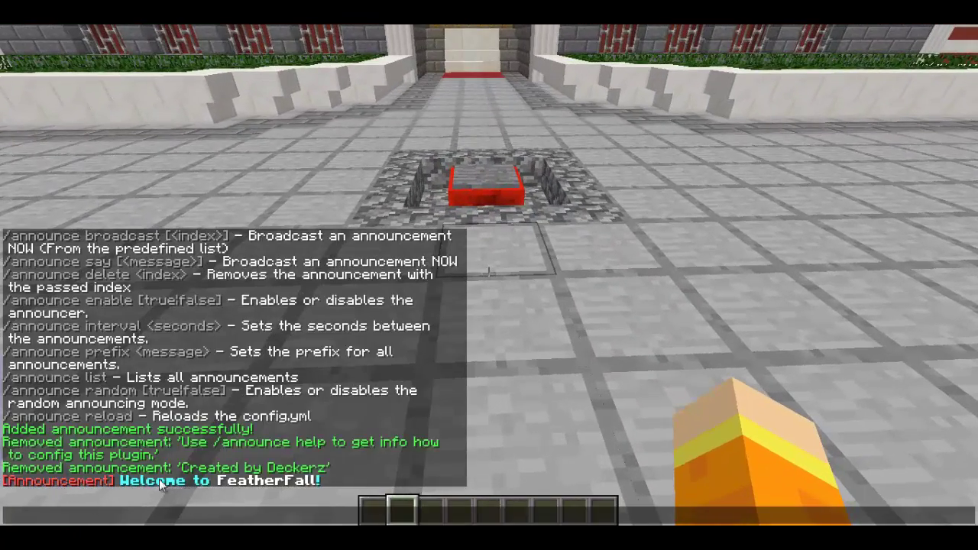
key(Escape)
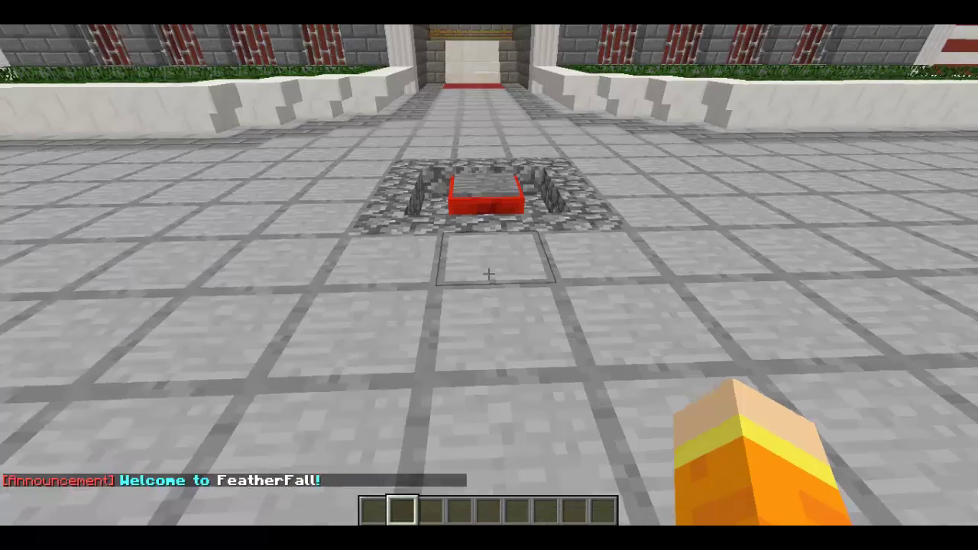
key(w)
key(w)
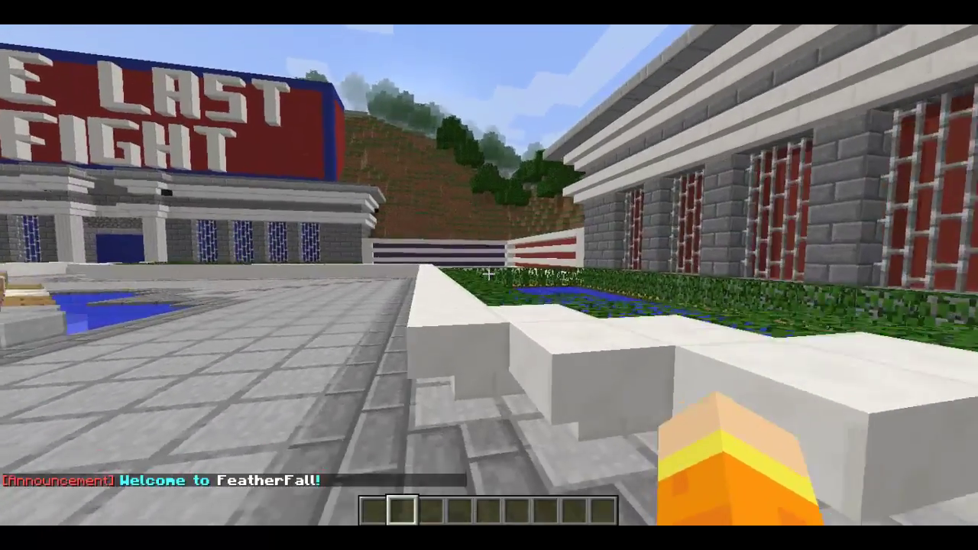
key(w)
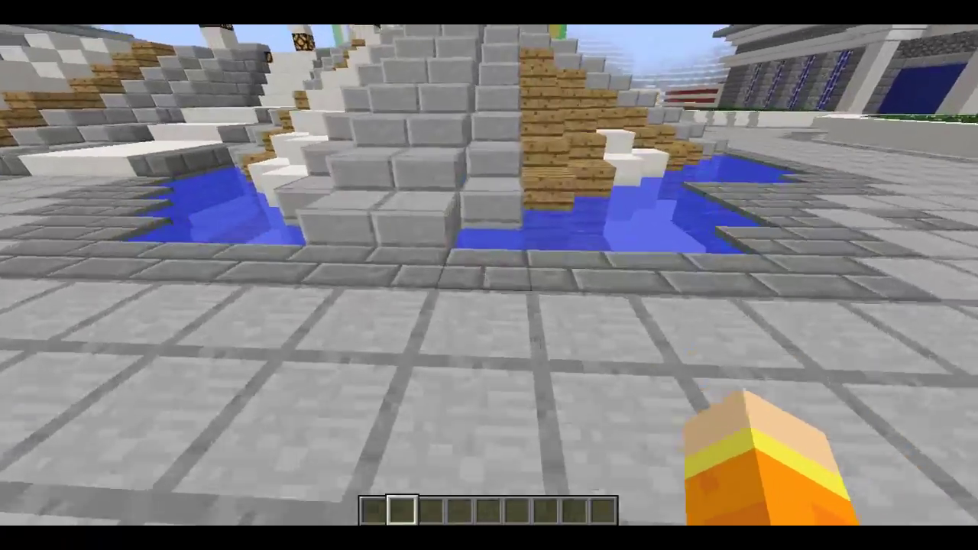
key(w)
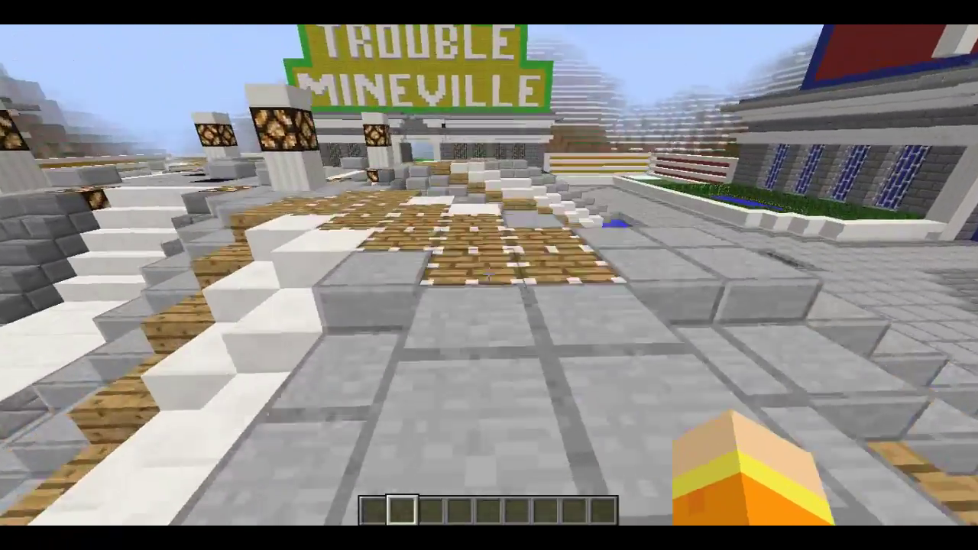
key(w)
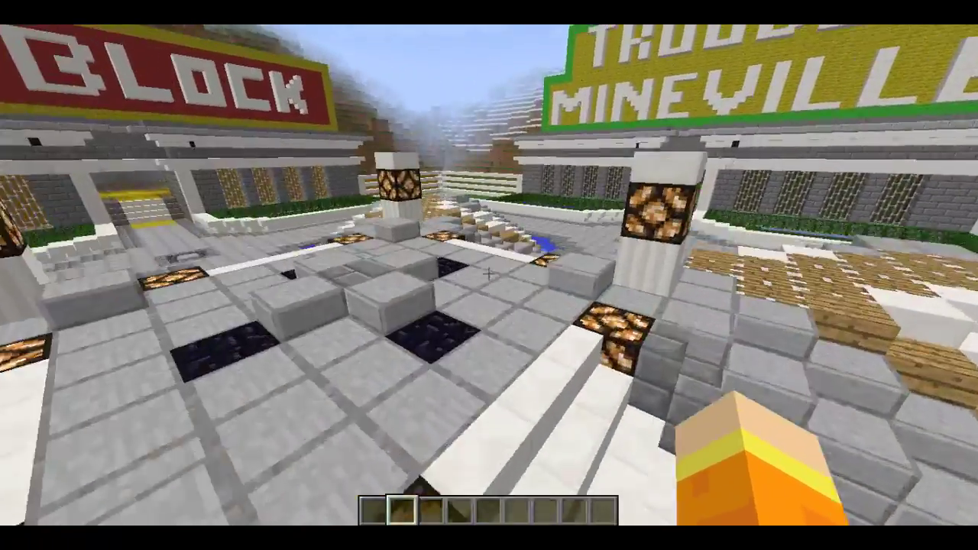
key(w)
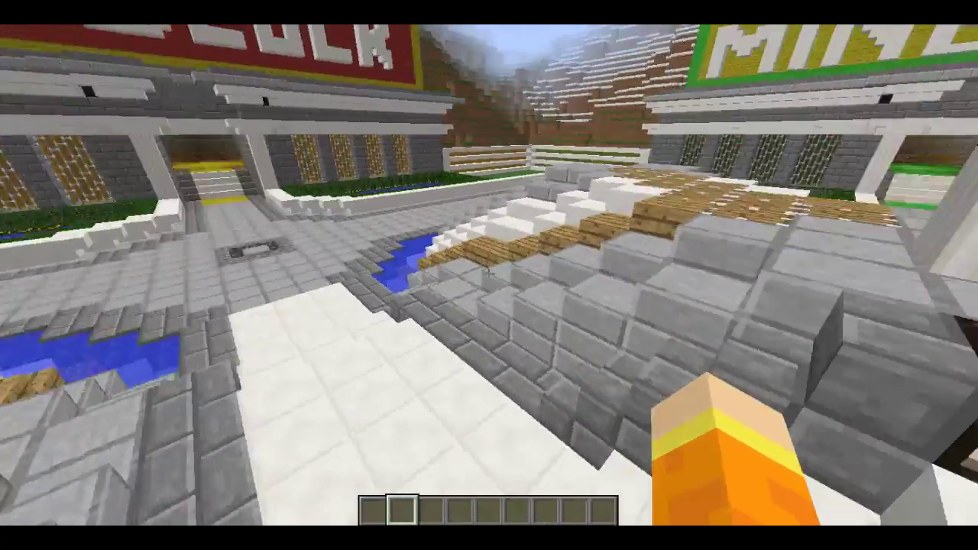
key(w)
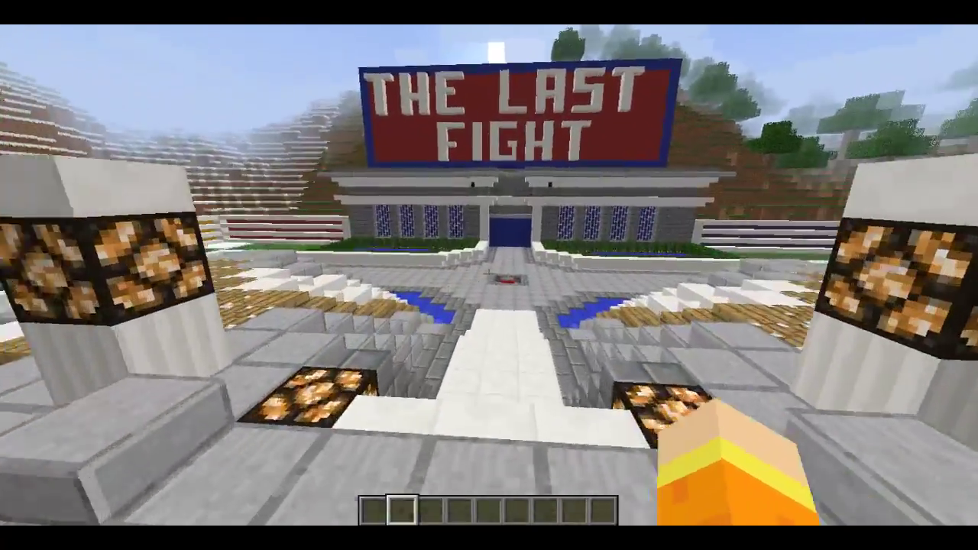
Check chat briefly again, then walk back along the white path
key(t)
key(Escape)
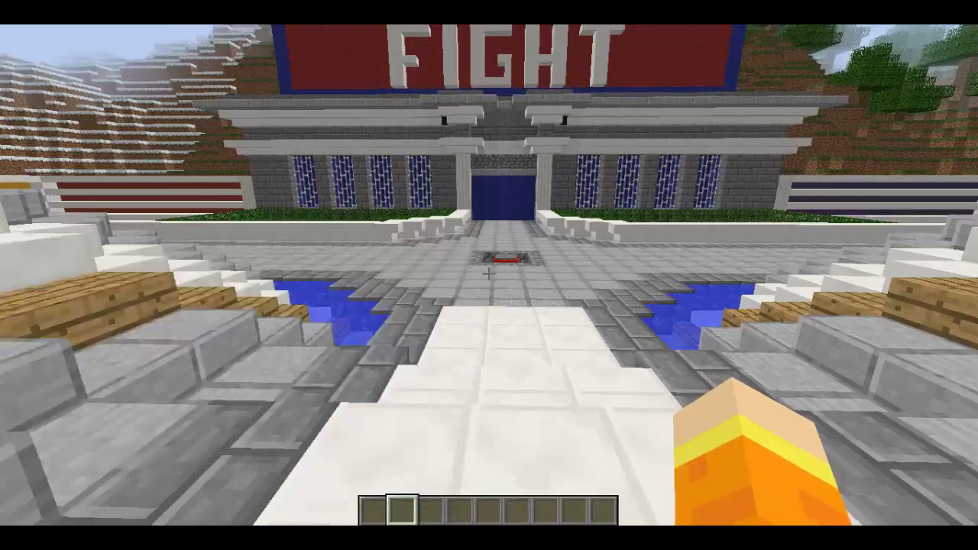
key(w)
key(w)
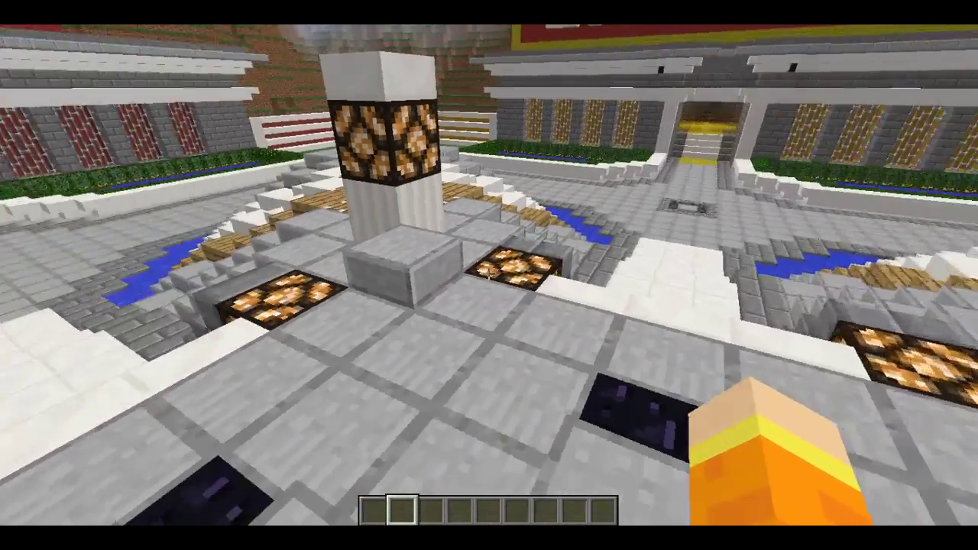
key(w)
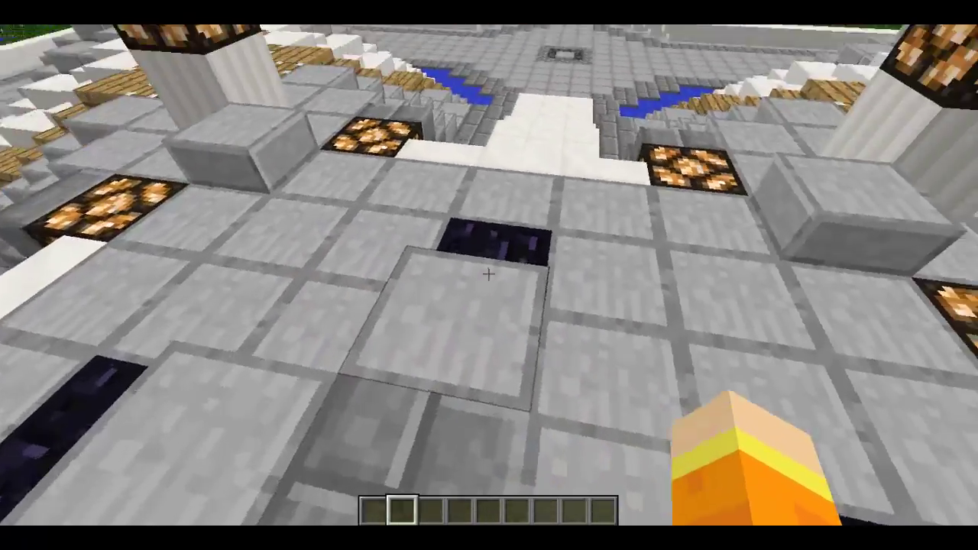
key(w)
key(w)
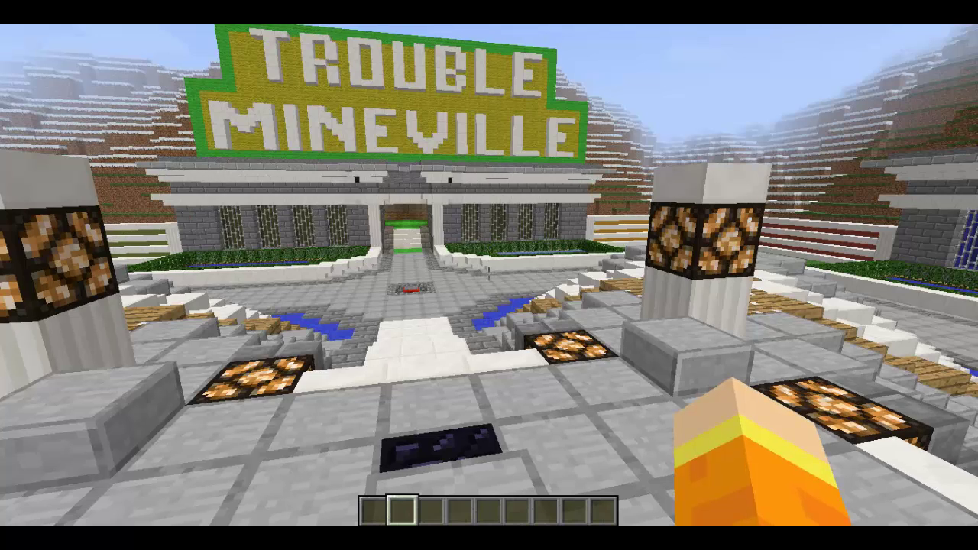
Run /announce help, fixing the misspelling, and reopen chat to read the help list
key(slash)
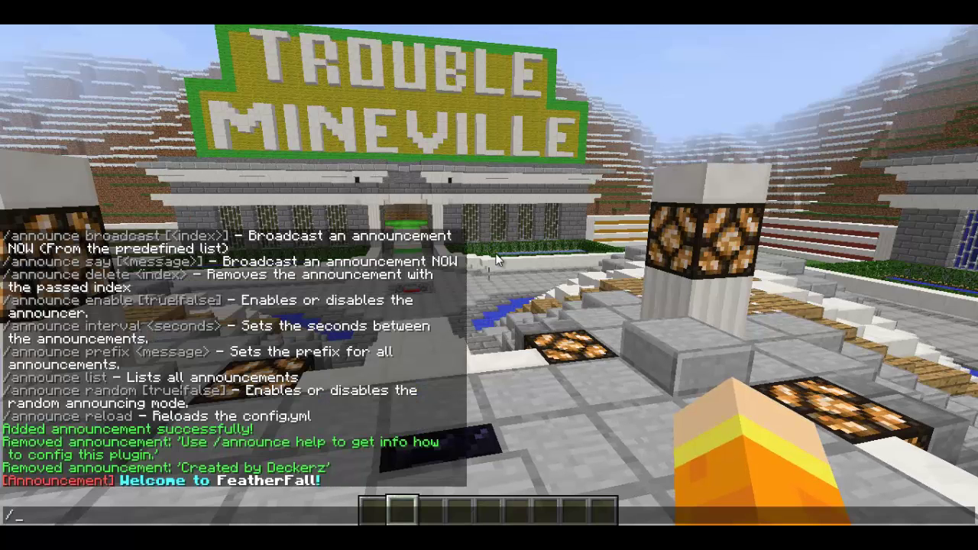
text(anounce)
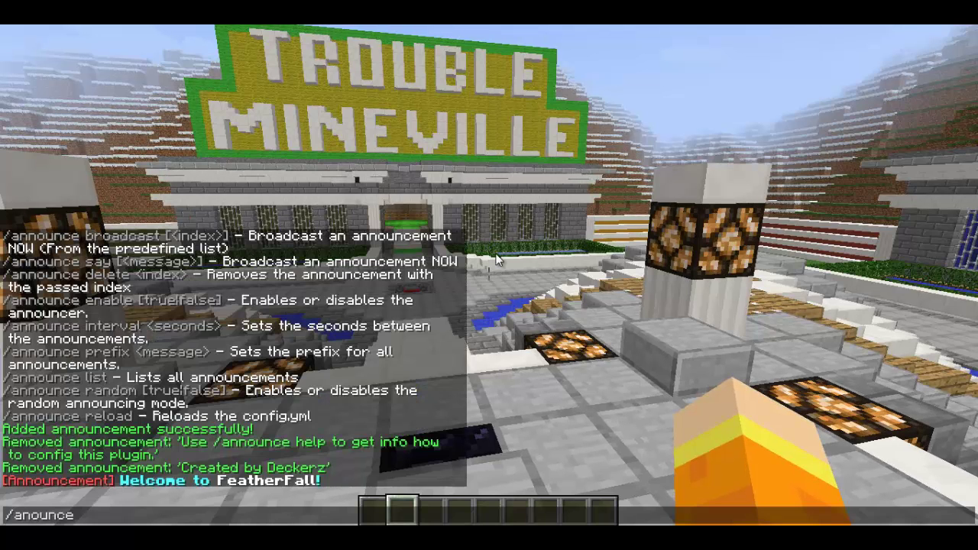
key(BackSpace)
key(BackSpace)
key(BackSpace)
key(BackSpace)
key(BackSpace)
text(nounce help)
key(Return)
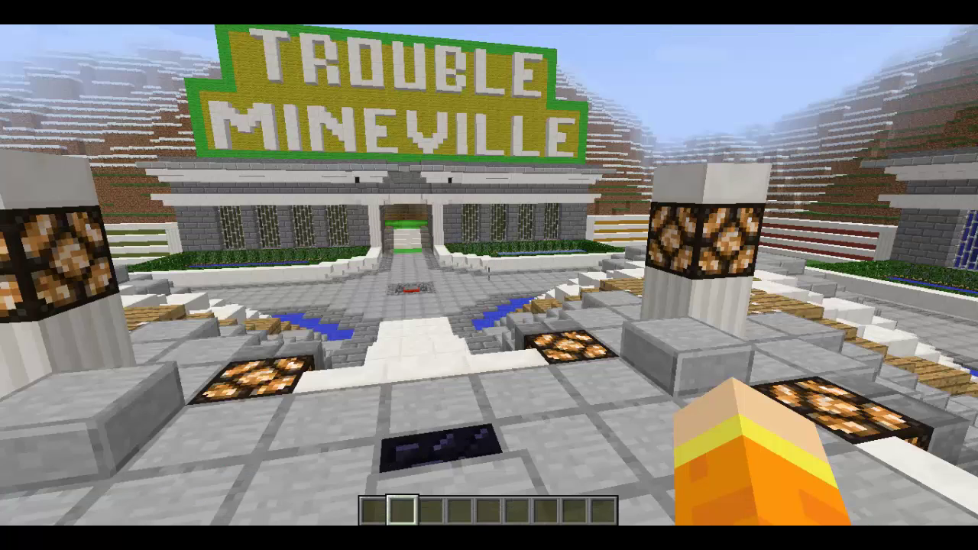
key(t)
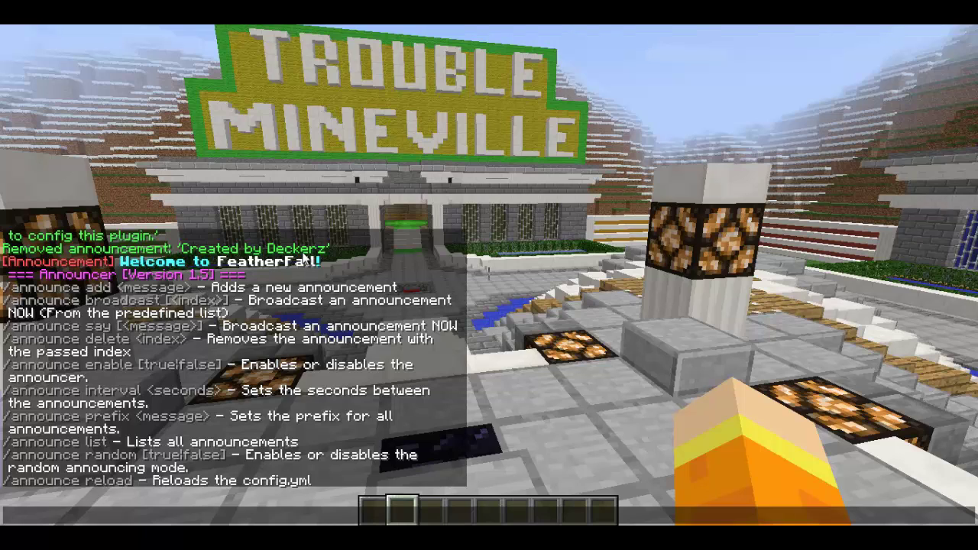
Add the announcement '&4Test: &cThis is a test' with /announce add
text(/announce add )
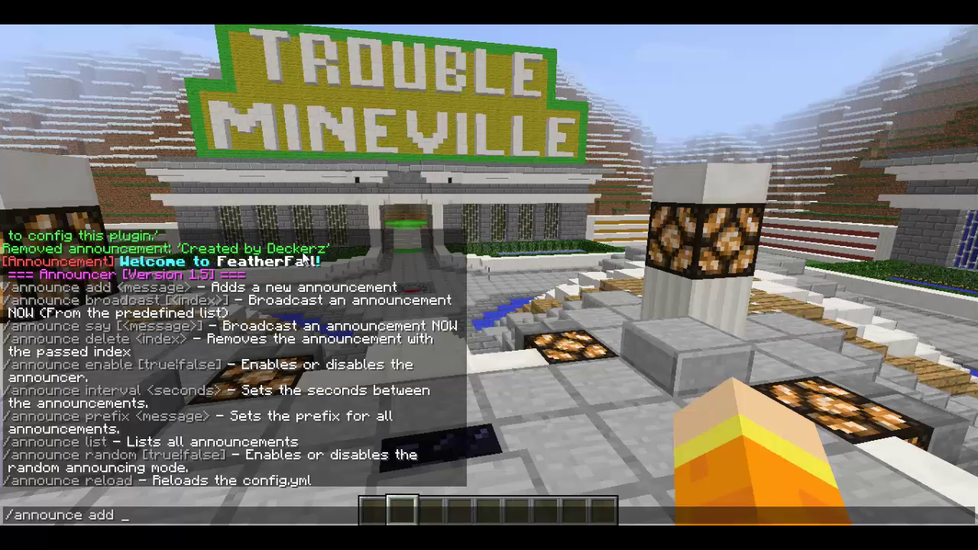
text(&4Test: &)
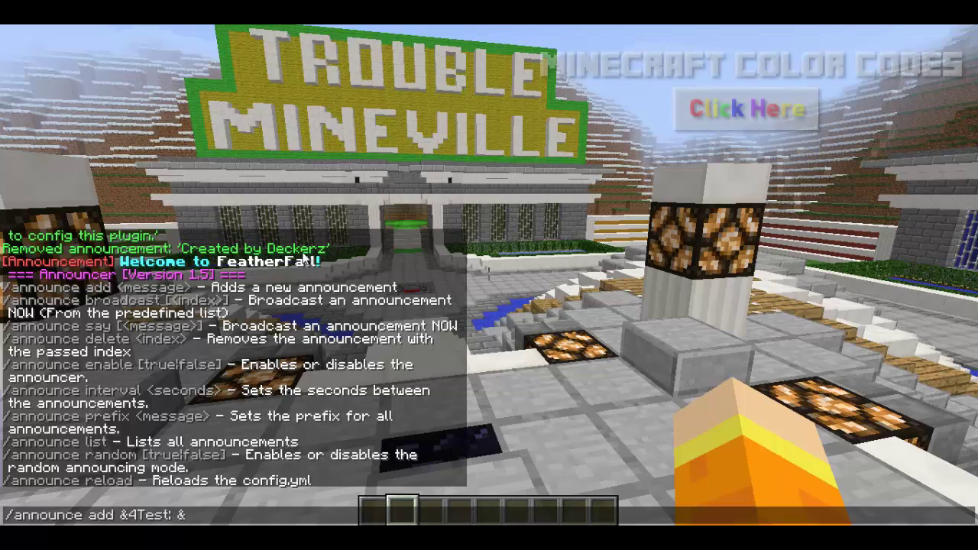
text(c)
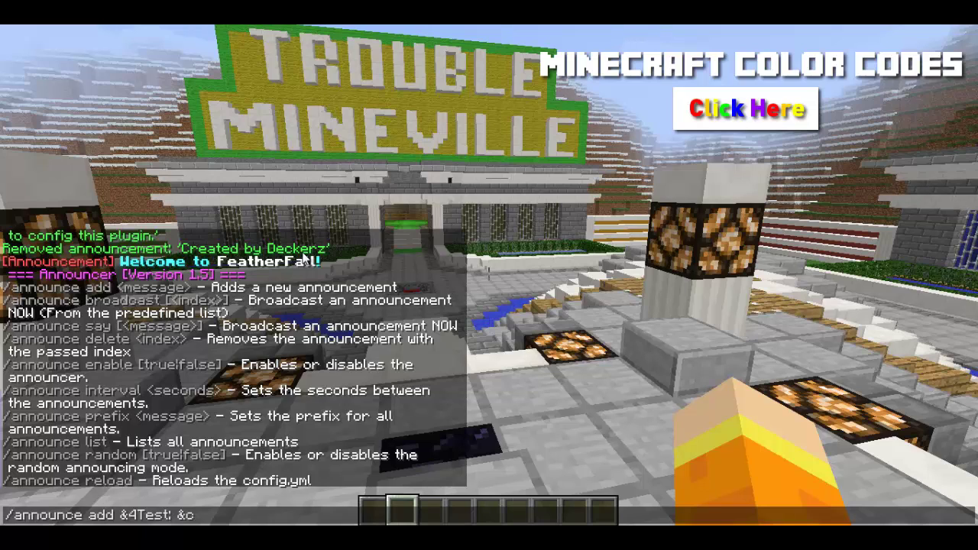
text(This is a test)
key(Return)
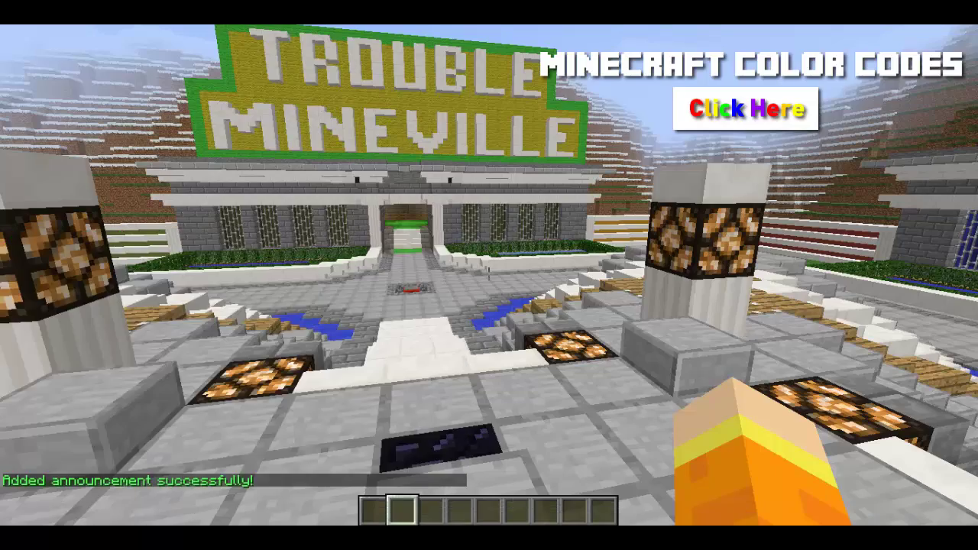
Broadcast announcement number 2 immediately with /announce broadcast 2
key(w)
key(slash)
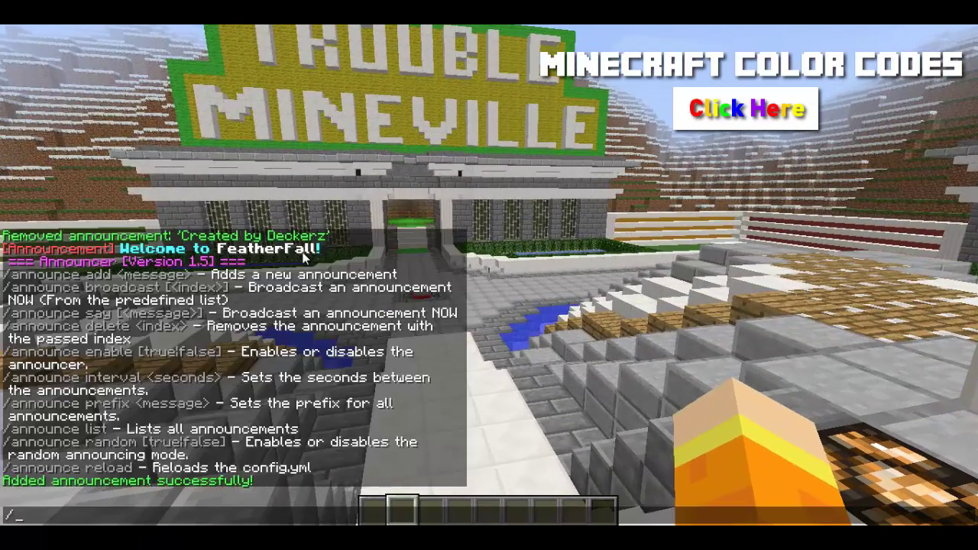
text(a)
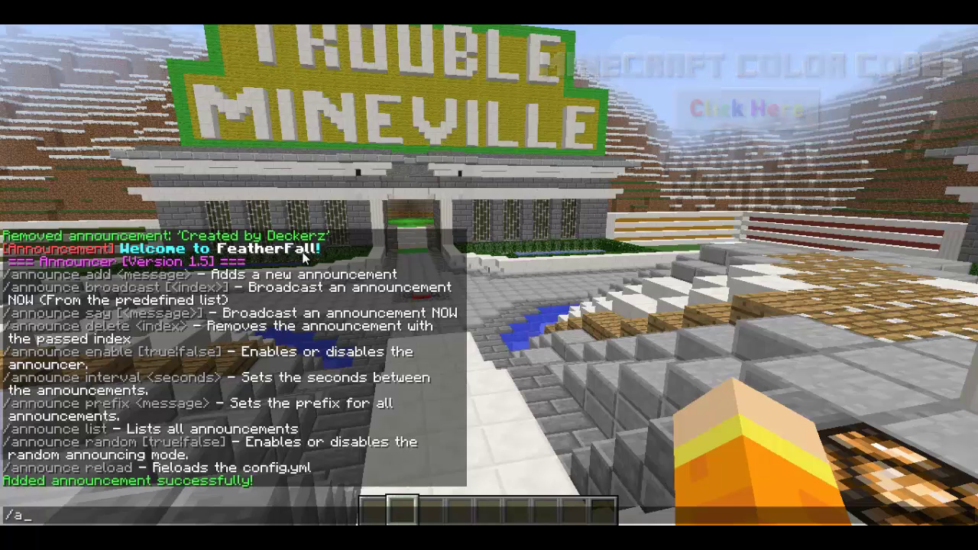
text(nnounce broadcast )
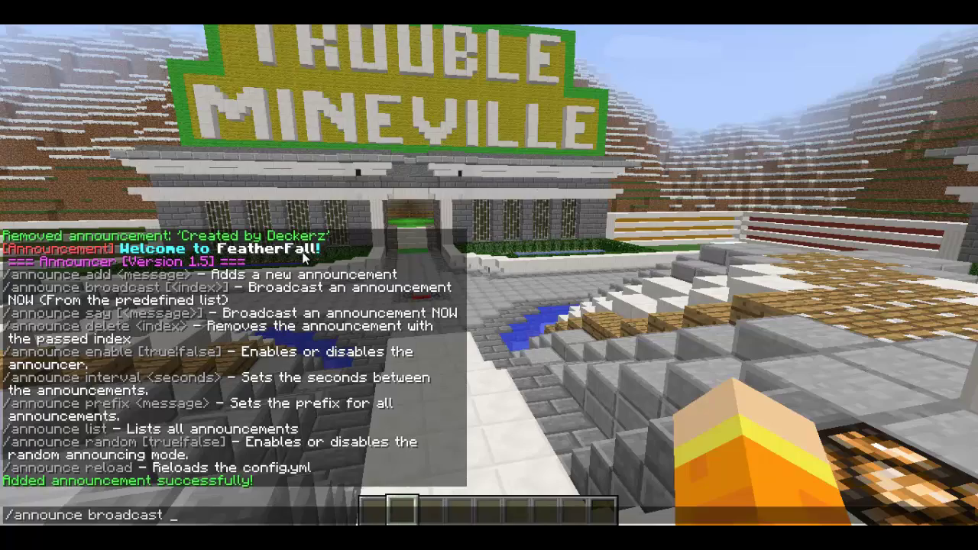
text(2)
key(Return)
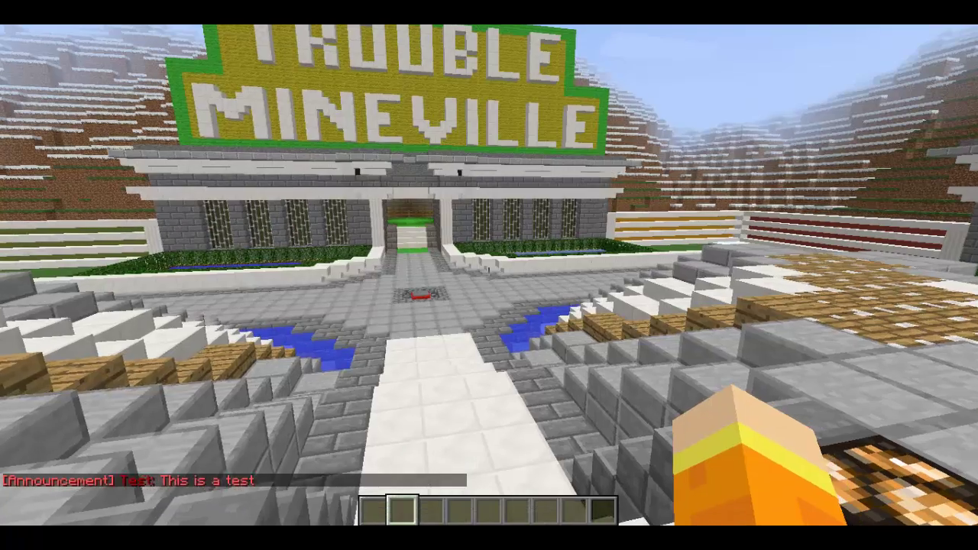
Begin the prefix command /announce prefix with the &b[&f&lFeatherFall&b prefix text
key(w)
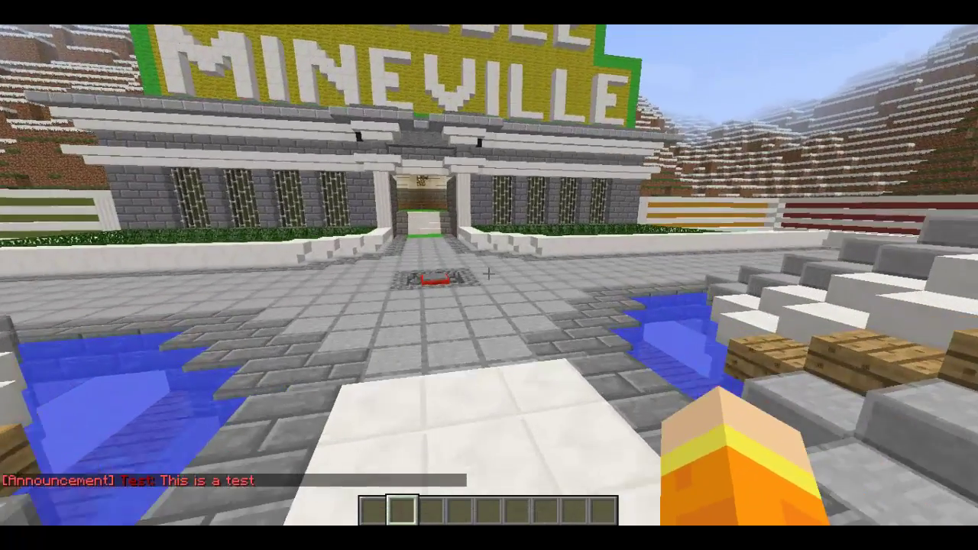
key(t)
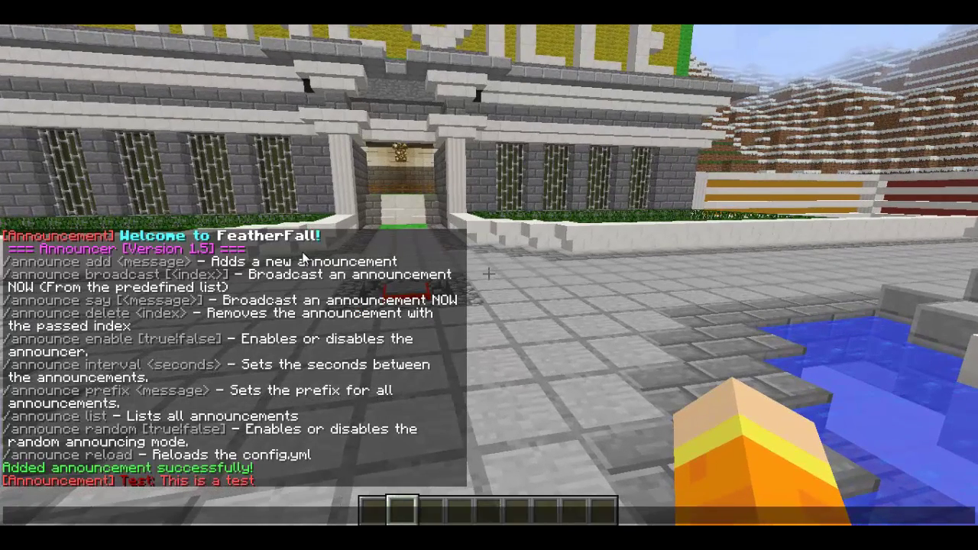
text(/announc)
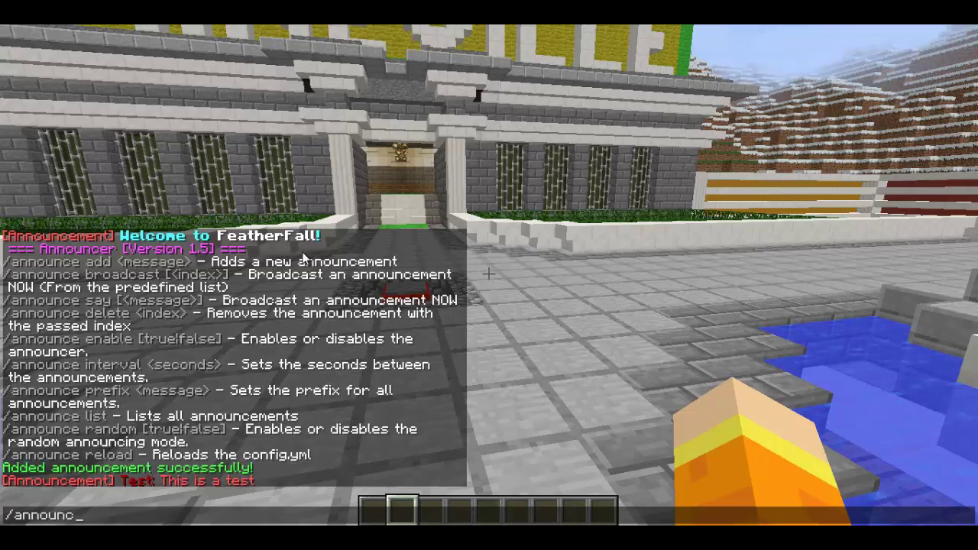
text(e prefix)
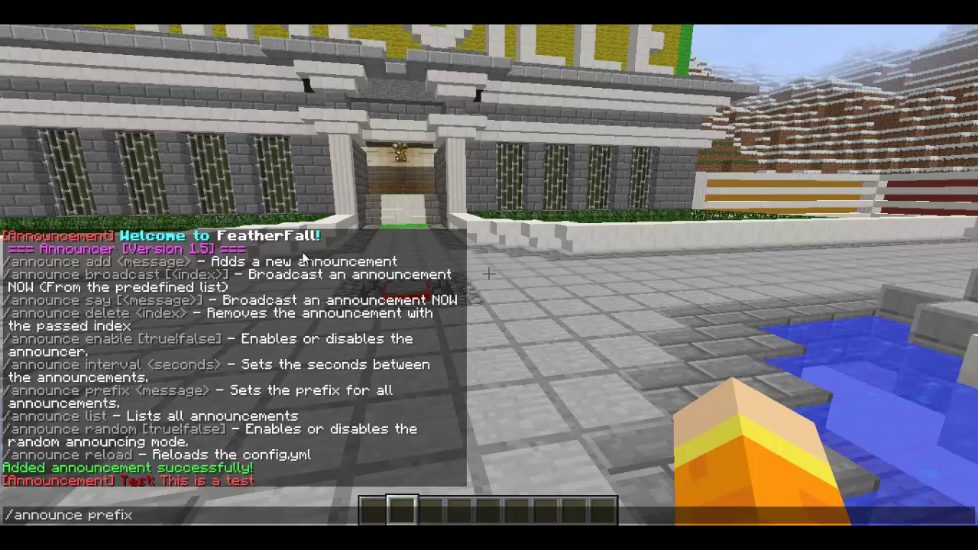
text( p[)
text(&)
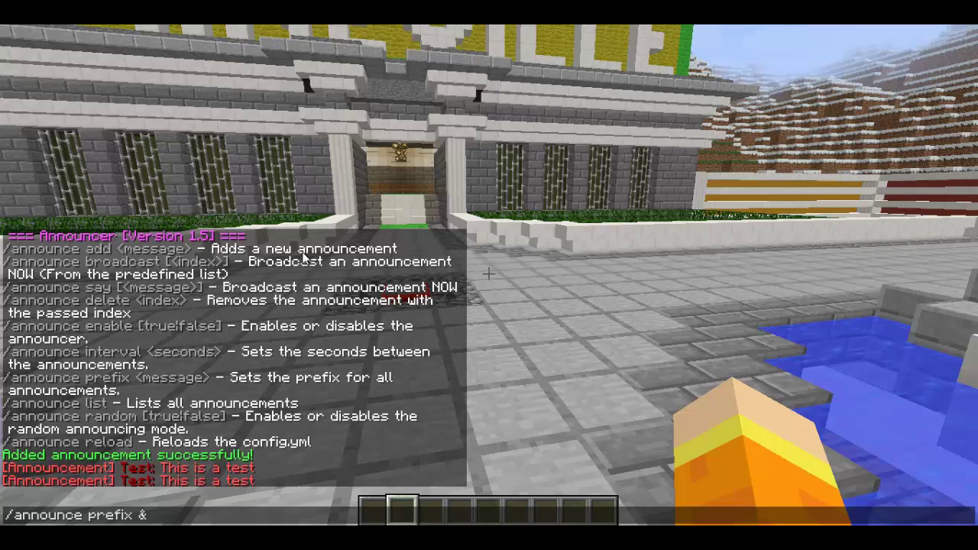
text(b[&f&lFeatherFal)
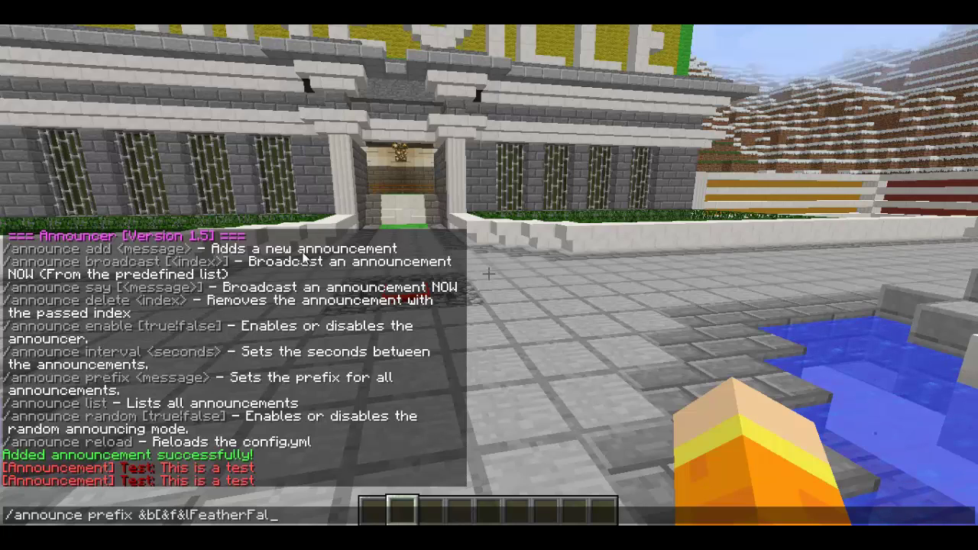
text(l&b)
Apply the [FeatherFall] prefix and rebroadcast announcement 2 carrying it
key(Return)
key(t)
key(Up)
key(Up)
key(Up)
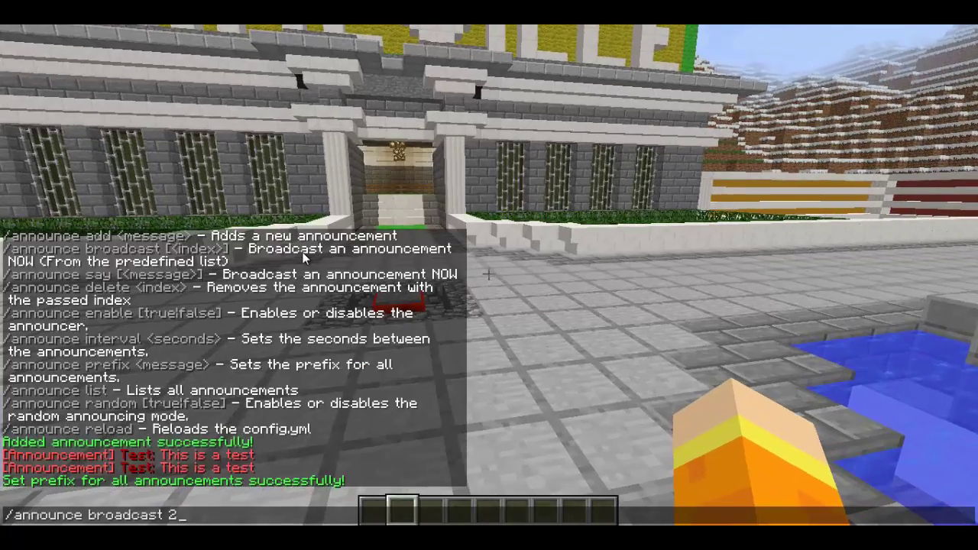
key(Return)
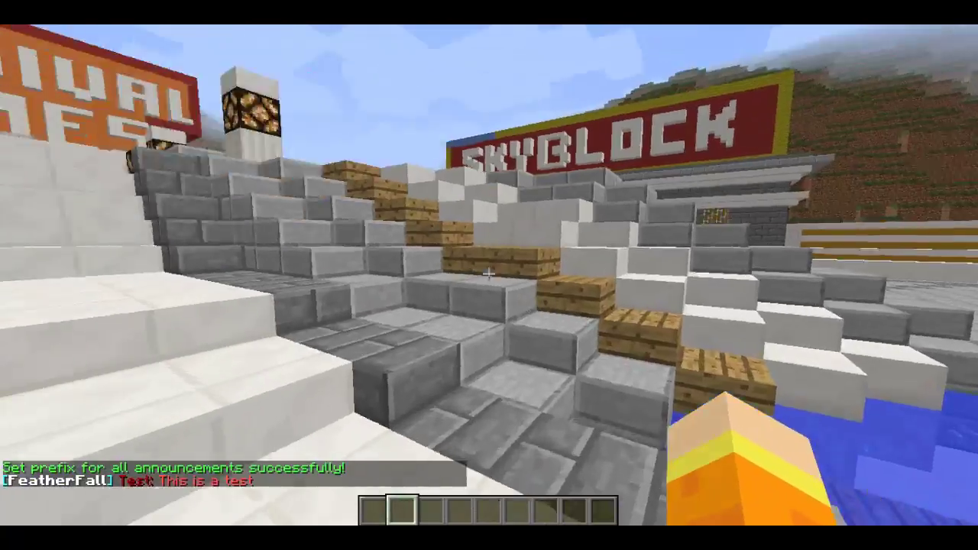
key(w)
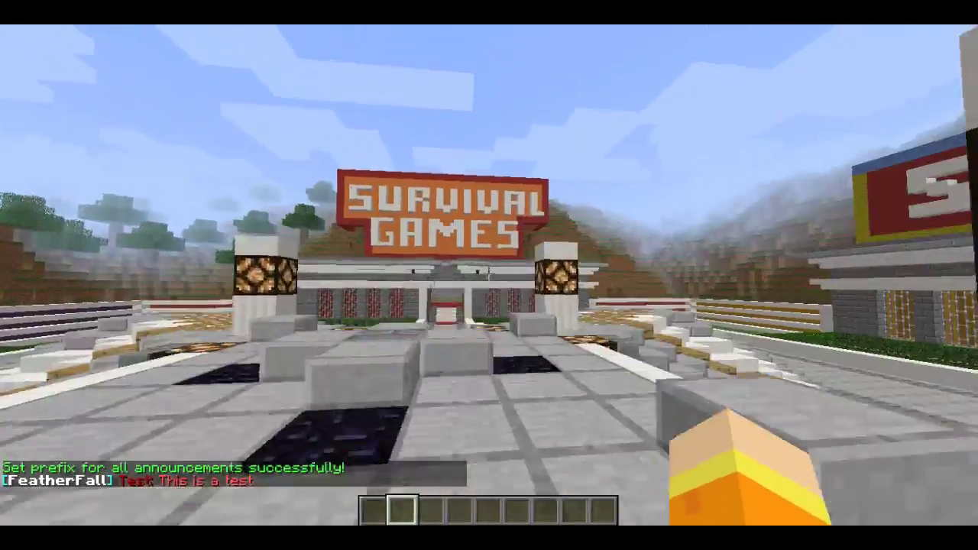
key(w)
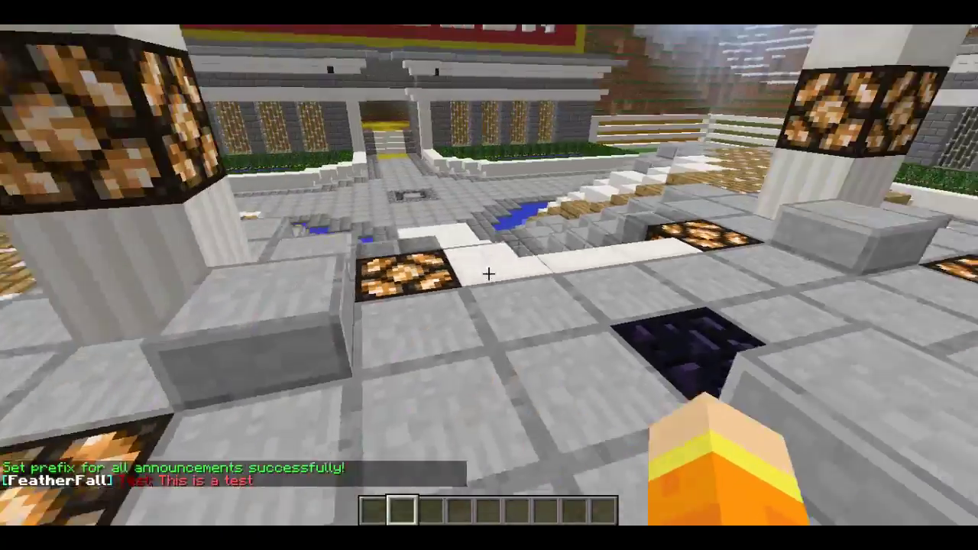
Broadcast 'Come join us on Twitch' with the channel's twitch.com link via /announce say
text(t)
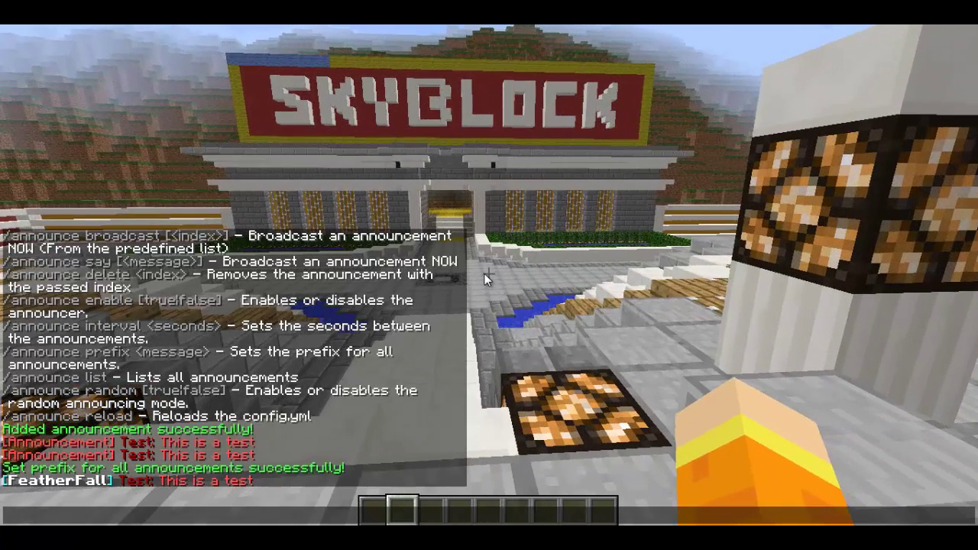
text(/announce)
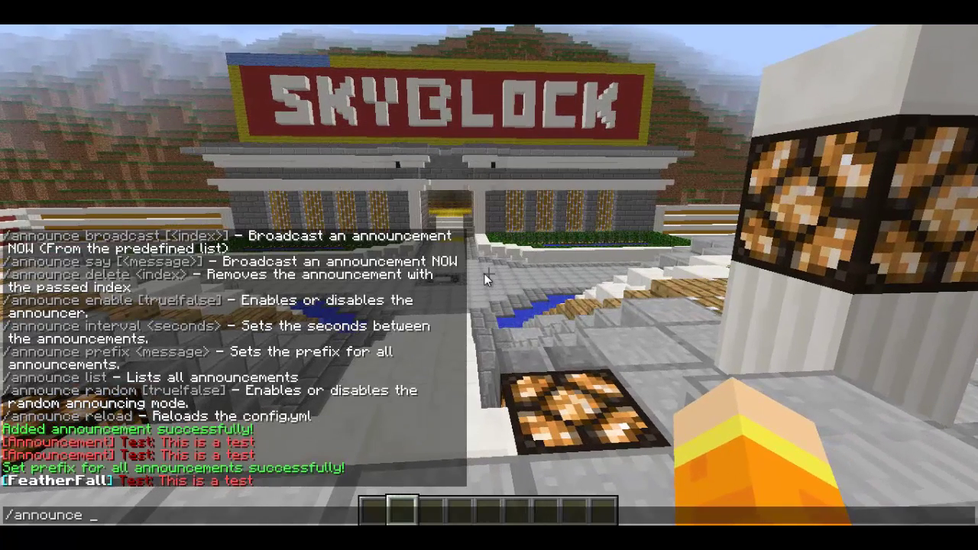
text( say)
text(Come join us on)
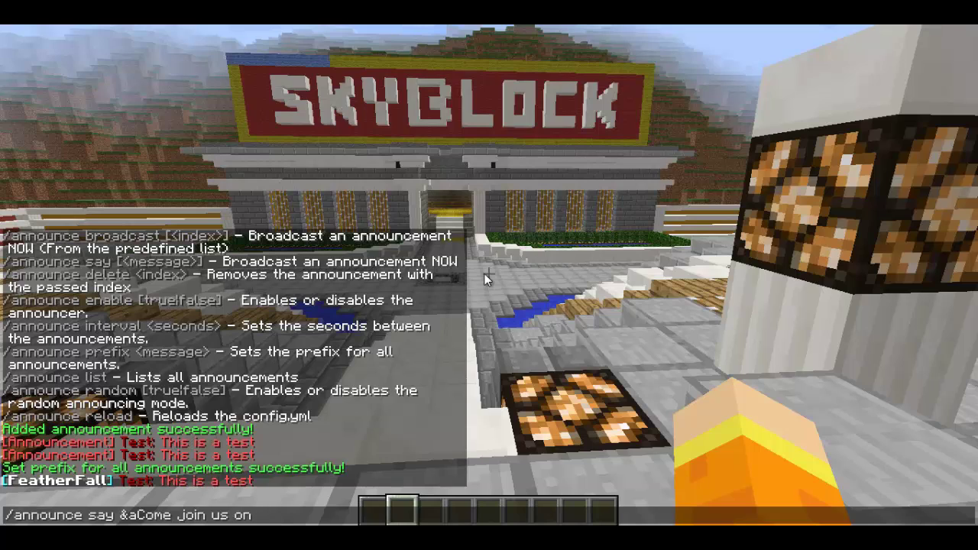
text( Twitch a@ the link KevFive)
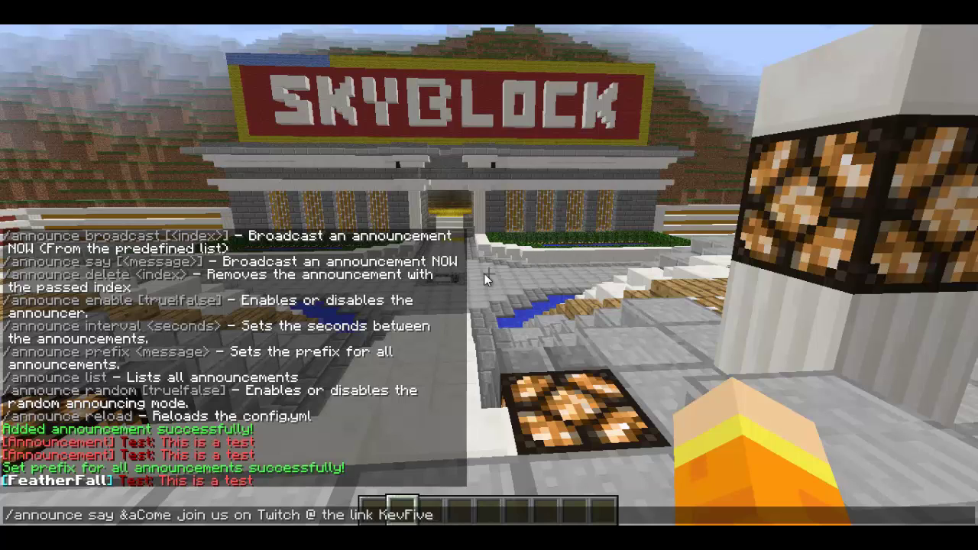
text(http://)
text(www.twi)
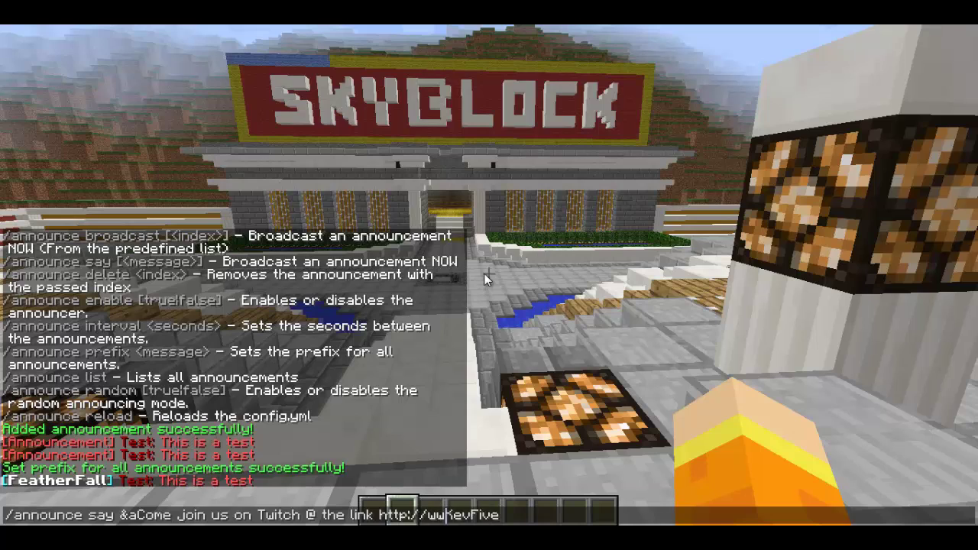
key(BackSpace)
key(BackSpace)
key(BackSpace)
key(BackSpace)
key(BackSpace)
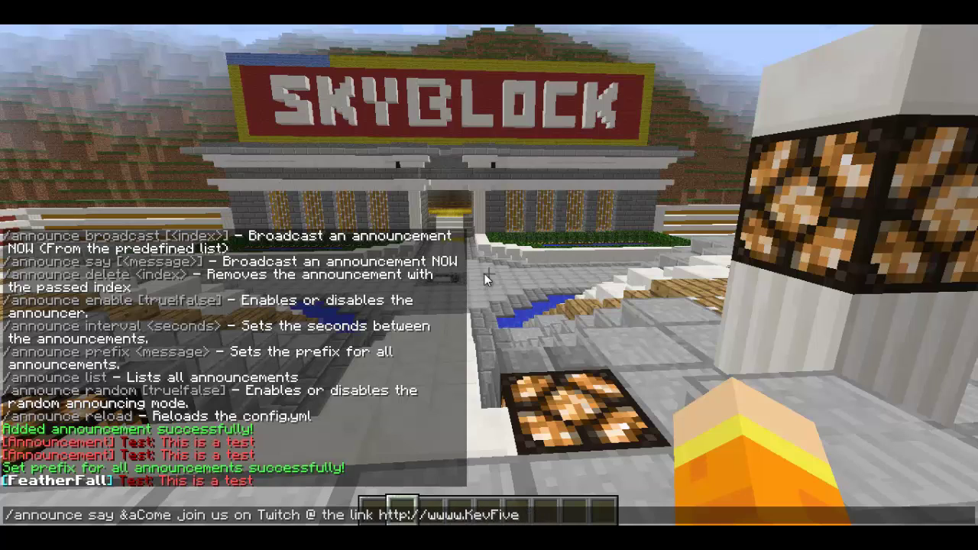
text(.twit)
text(ch.co)
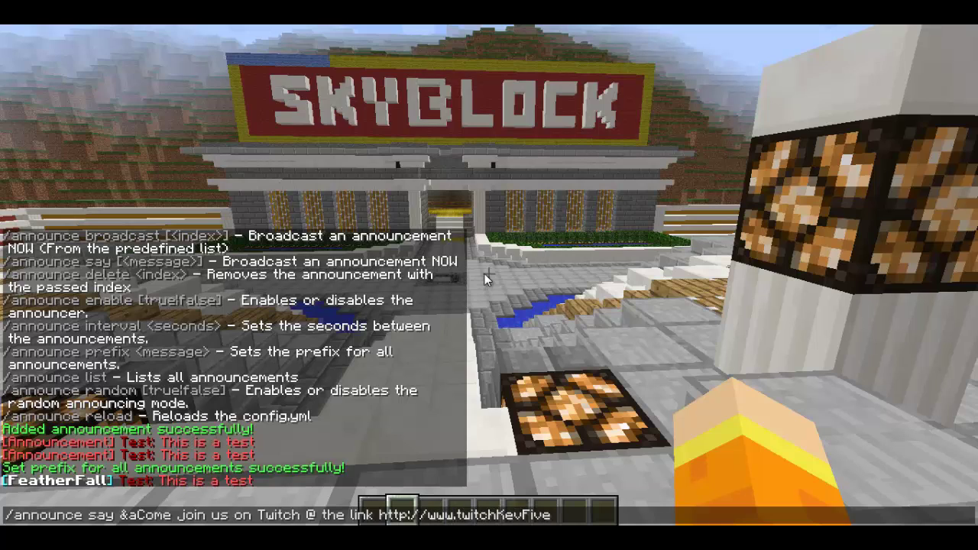
text(m/)
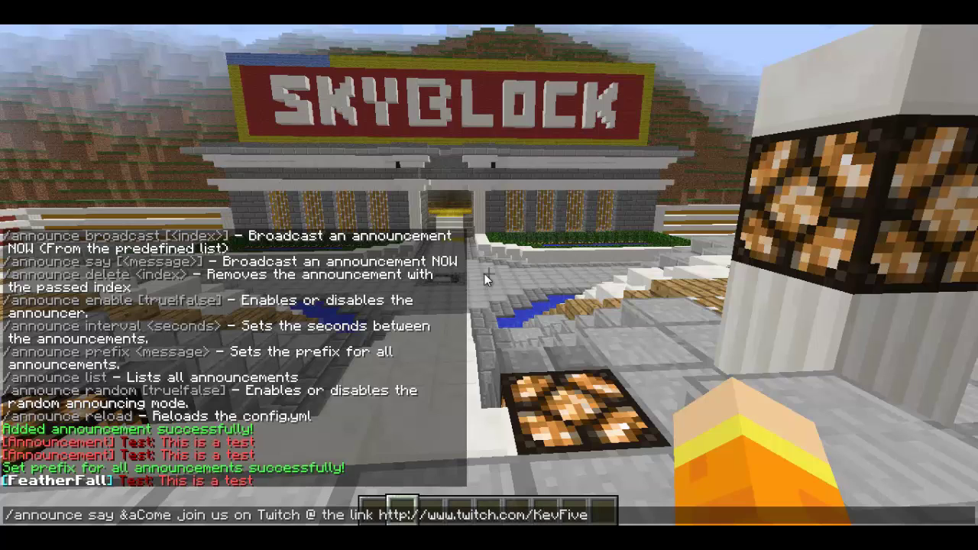
key(BackSpace)
key(BackSpace)
key(BackSpace)
key(BackSpace)
key(BackSpace)
key(BackSpace)
key(BackSpace)
text(LunariaLegacy)
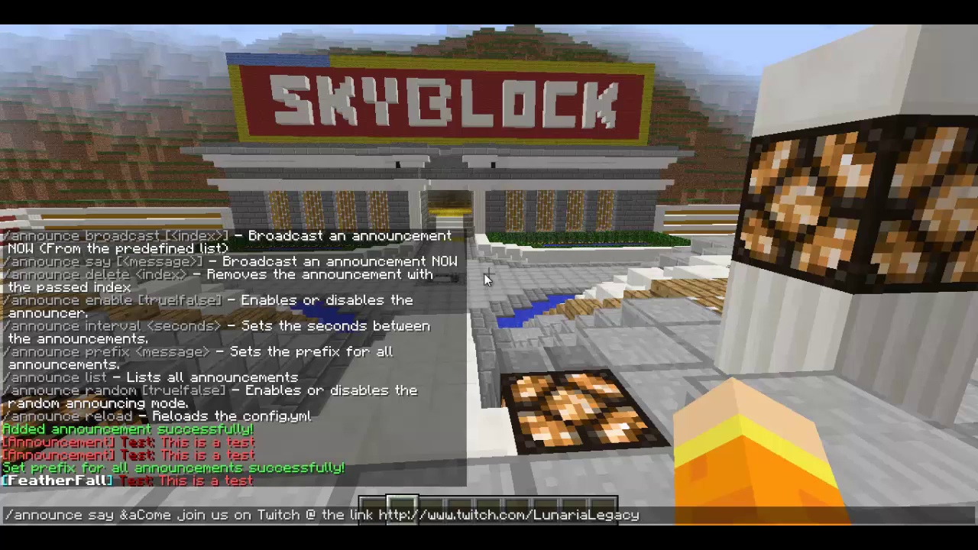
key(Return)
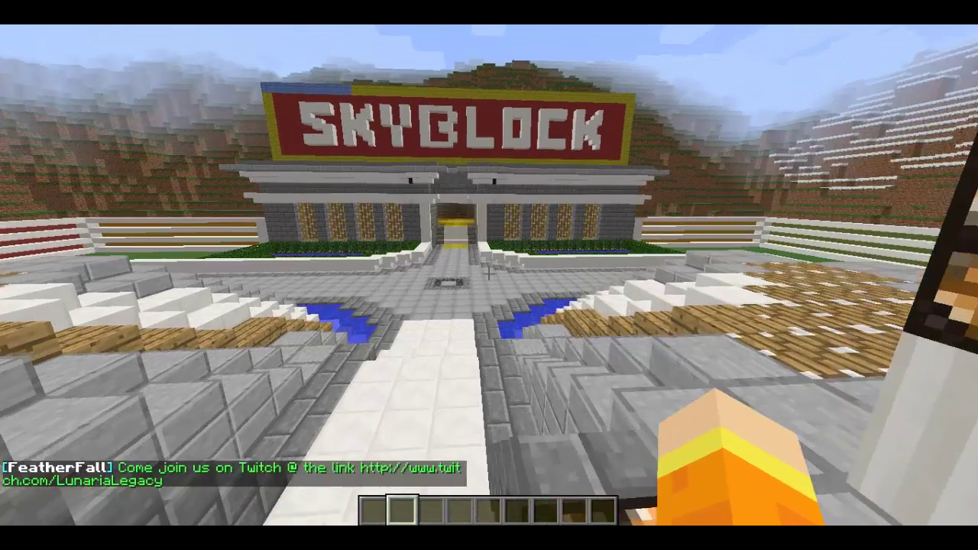
Resend the Twitch announcement with &d before the link to colour it magenta
key(t)
key(Up)
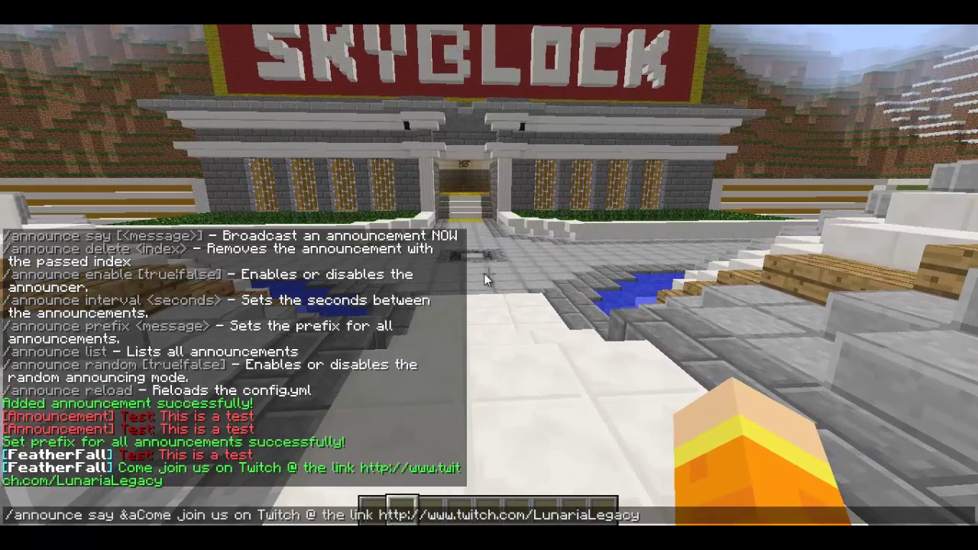
text(&d)
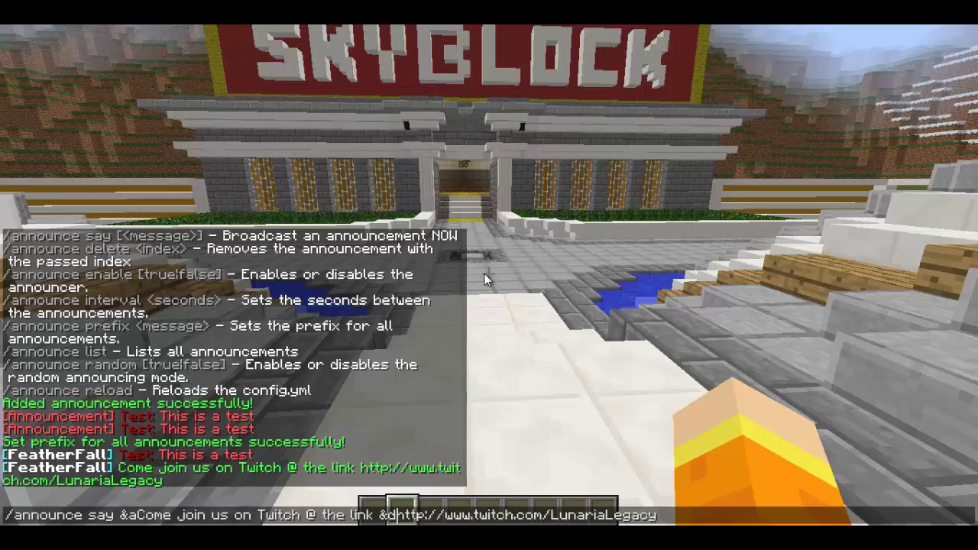
key(Return)
key(w)
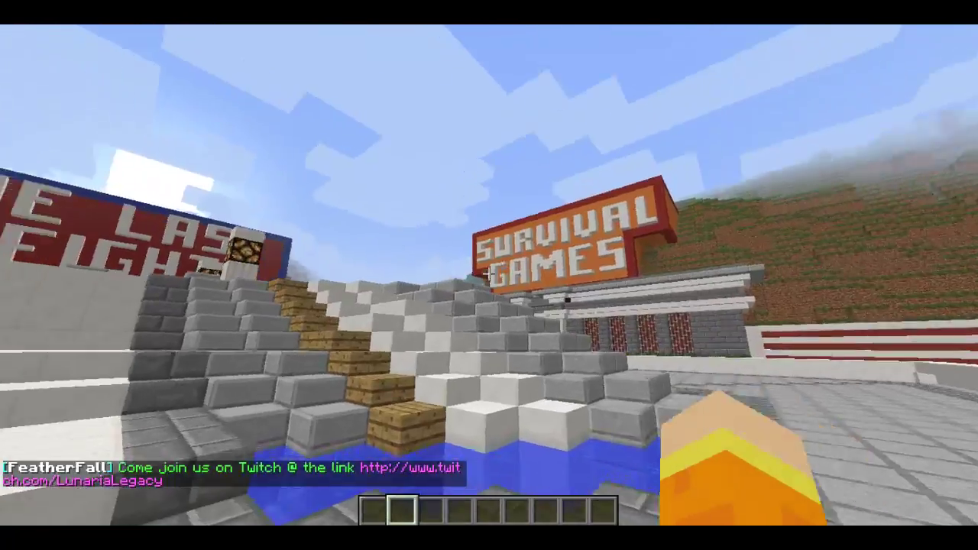
text(t)
text(/)
text(announ)
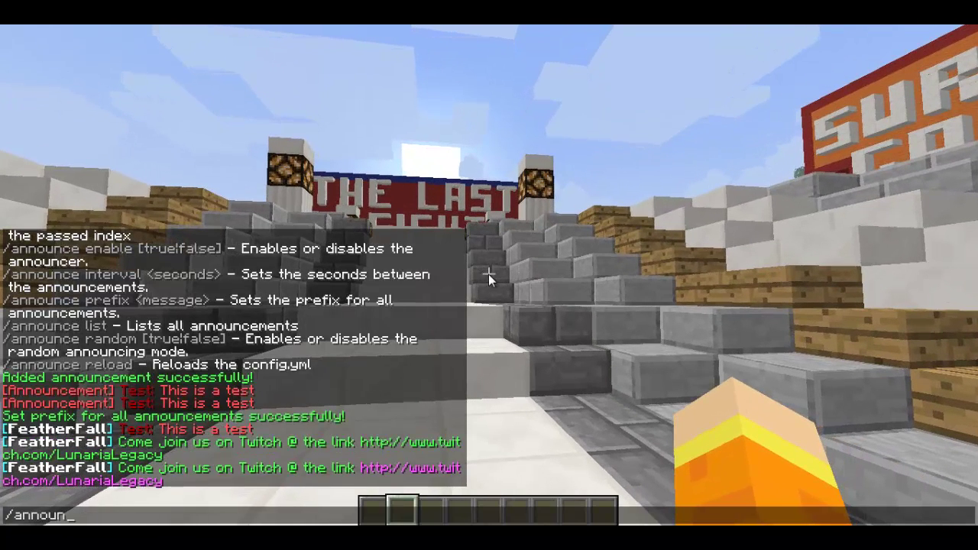
text(ce enable)
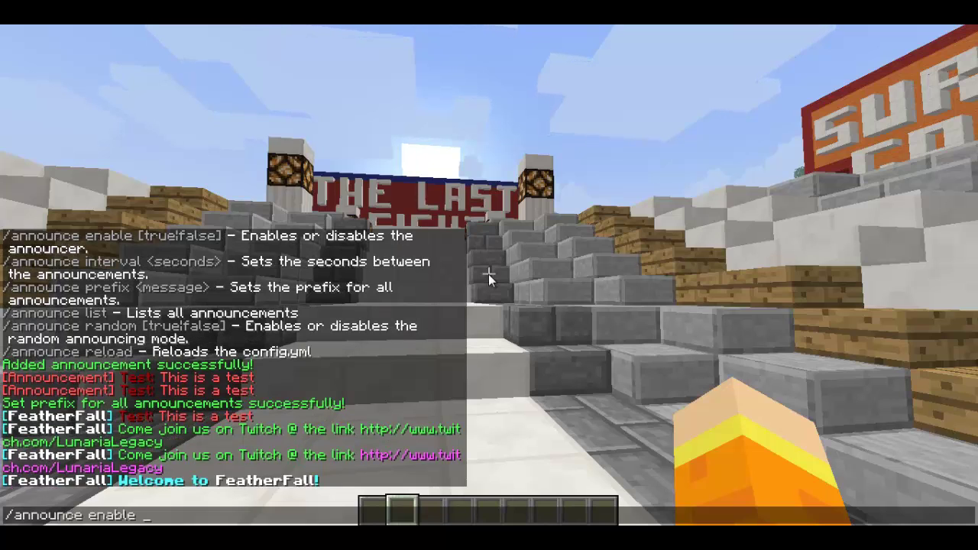
Drop the /announce enable false attempt and type /announce interval instead
text(false)
key(BackSpace)
key(BackSpace)
key(BackSpace)
key(BackSpace)
key(BackSpace)
text(t)
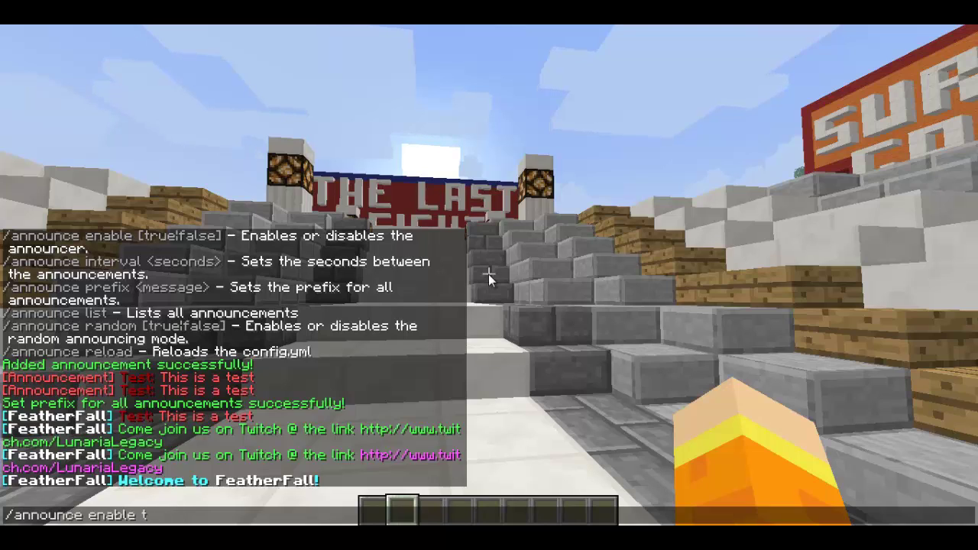
key(BackSpace)
key(BackSpace)
key(BackSpace)
key(BackSpace)
key(BackSpace)
key(BackSpace)
key(BackSpace)
key(BackSpace)
key(BackSpace)
key(BackSpace)
key(BackSpace)
key(BackSpace)
key(BackSpace)
key(BackSpace)
key(BackSpace)
key(BackSpace)
key(BackSpace)
text(ou)
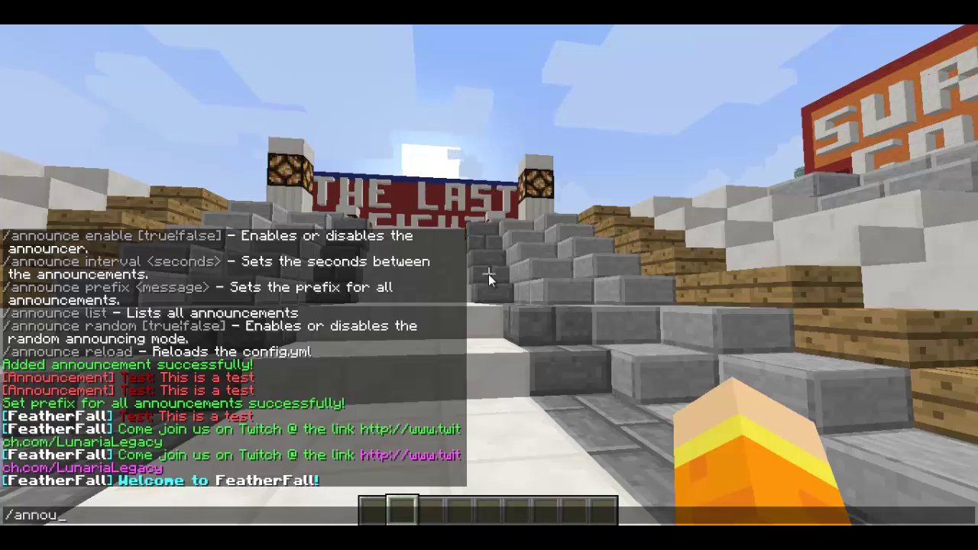
text(nce interval)
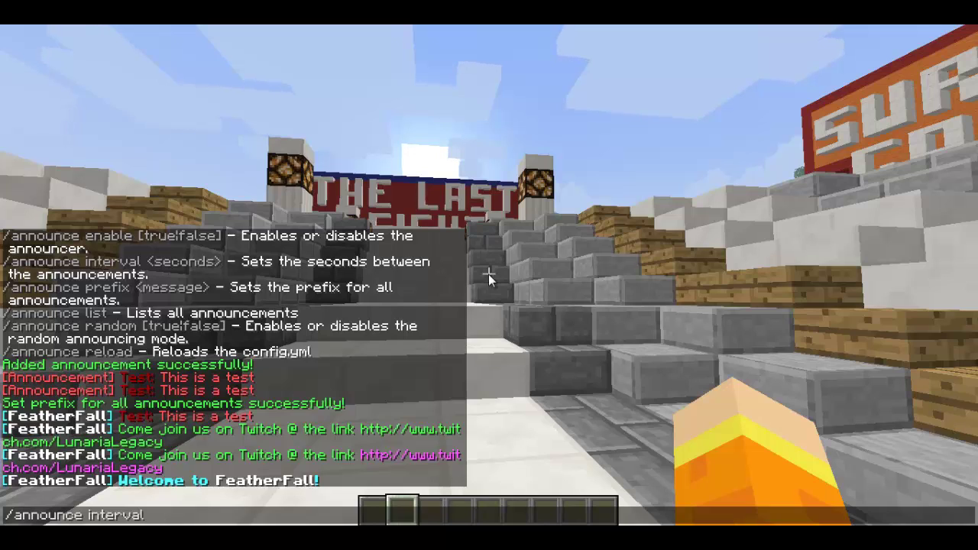
Set the announcer interval to 100 seconds, then change it to 1 second
text(0)
key(Return)
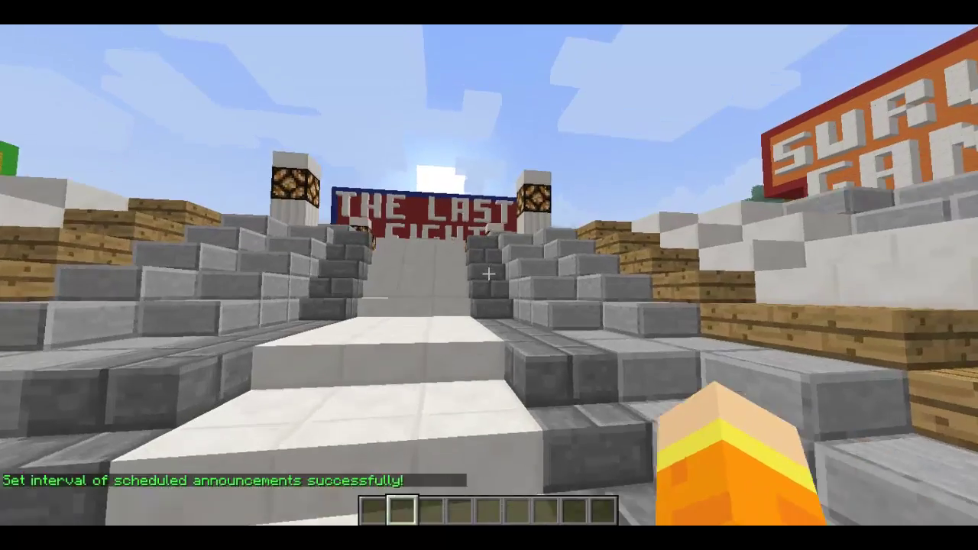
key(w)
key(t)
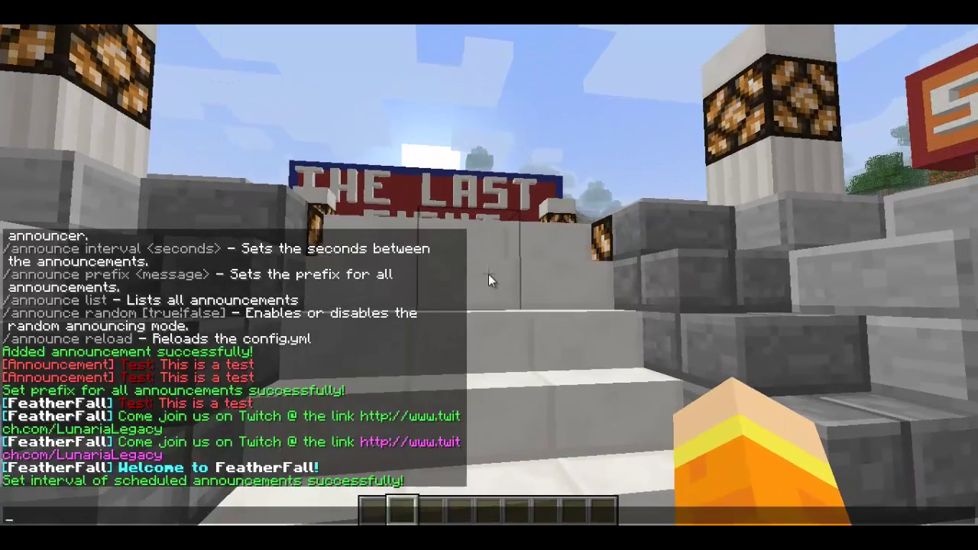
key(Up)
key(BackSpace)
key(BackSpace)
key(Return)
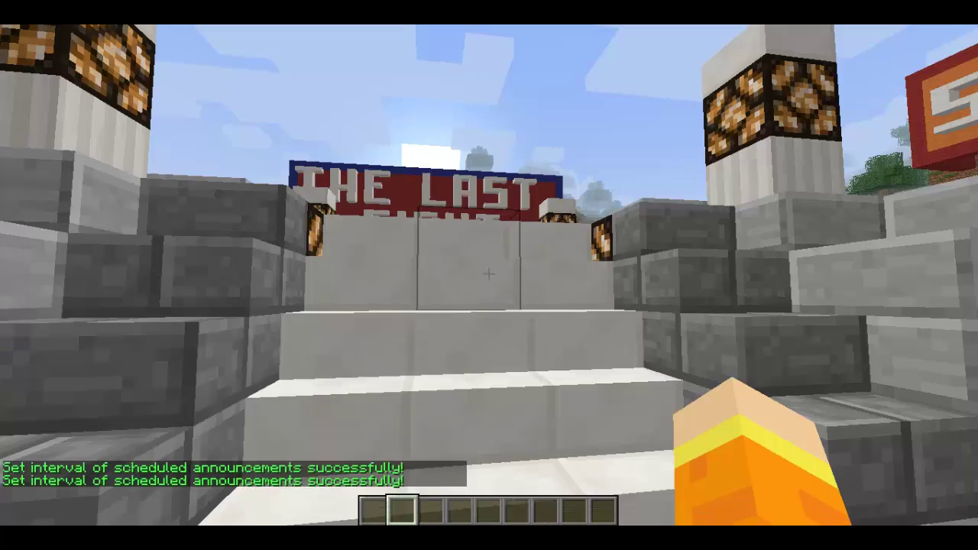
Recall the interval command and set it to 180 seconds
key(w)
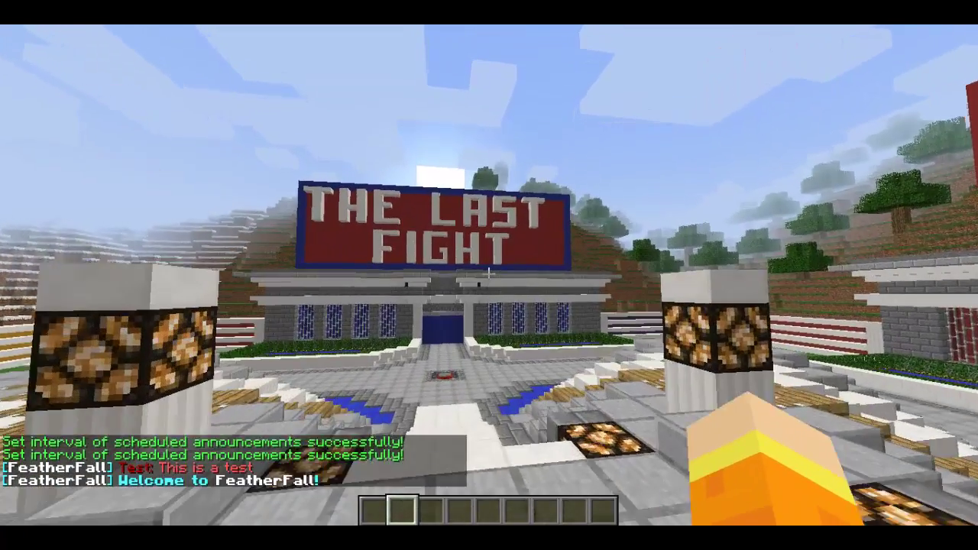
key(w)
key(t)
key(Up)
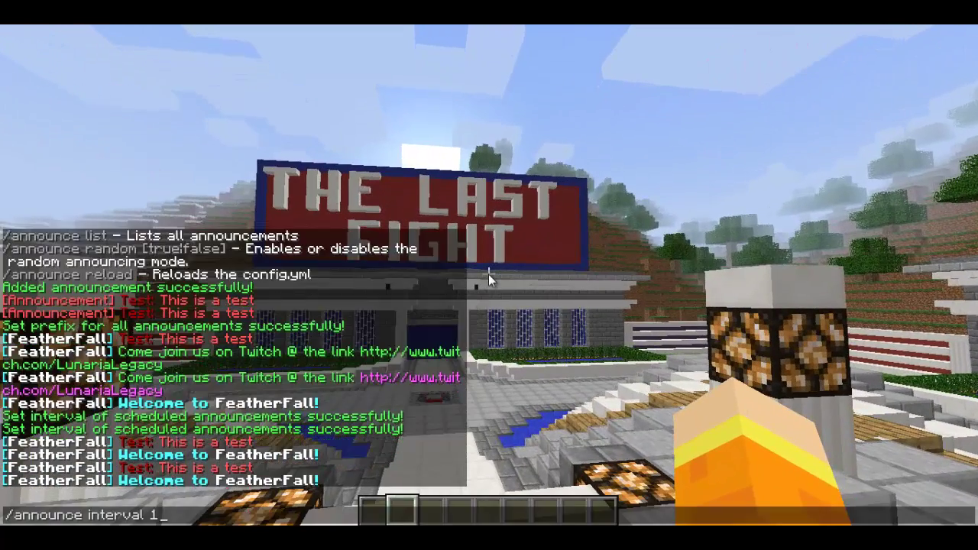
key(BackSpace)
text(180)
key(Return)
Run /announce help to show the Announcer command list
key(t)
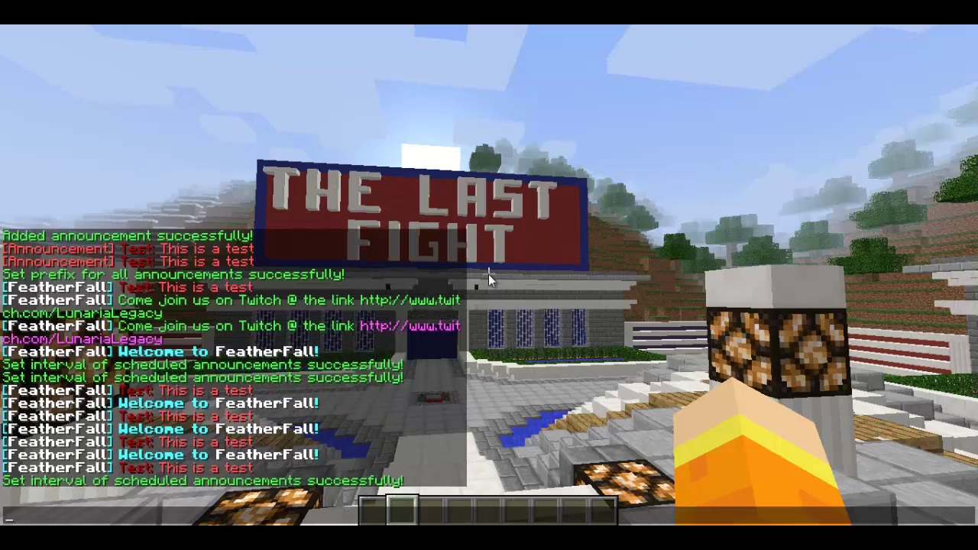
text(/announce help)
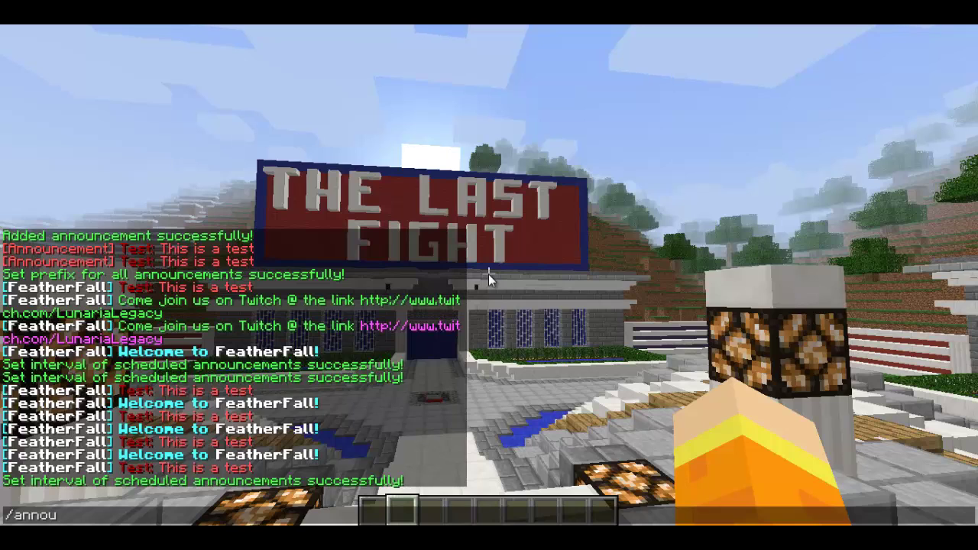
key(Return)
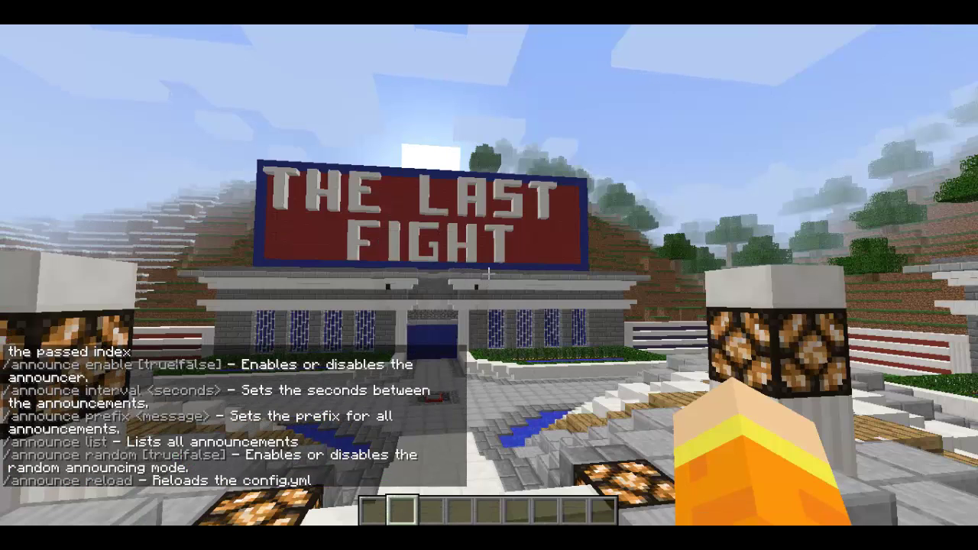
Enter the announce command again and reopen chat to read the announcement list
key(slash)
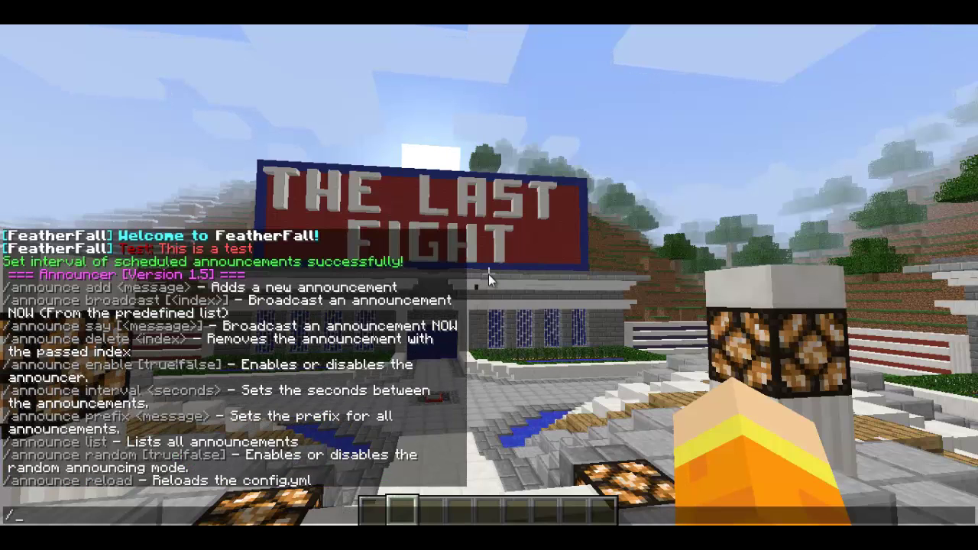
text(announce)
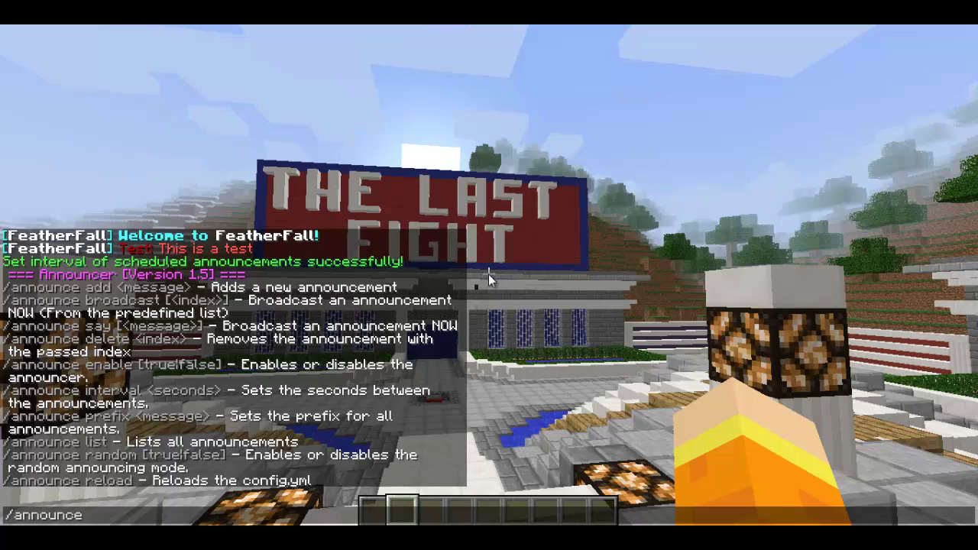
key(Escape)
key(w)
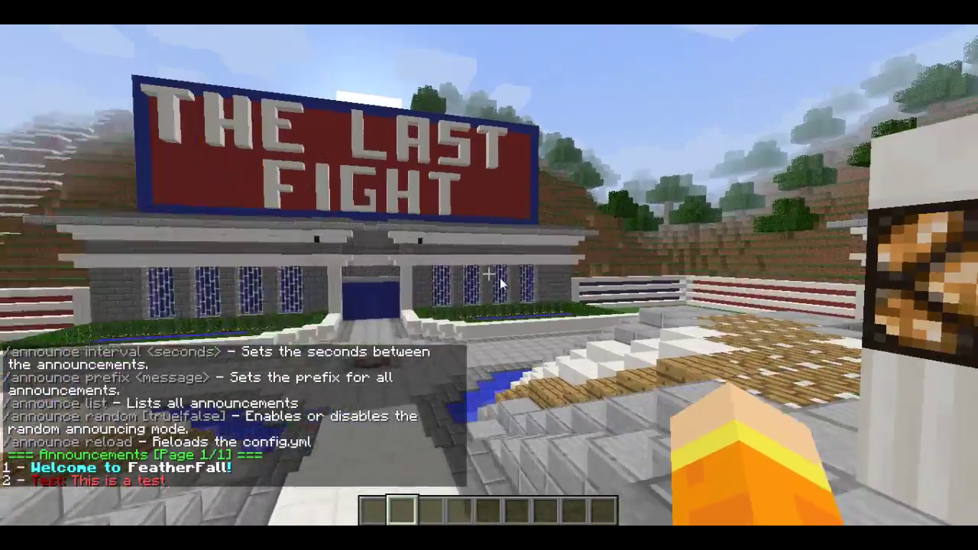
key(t)
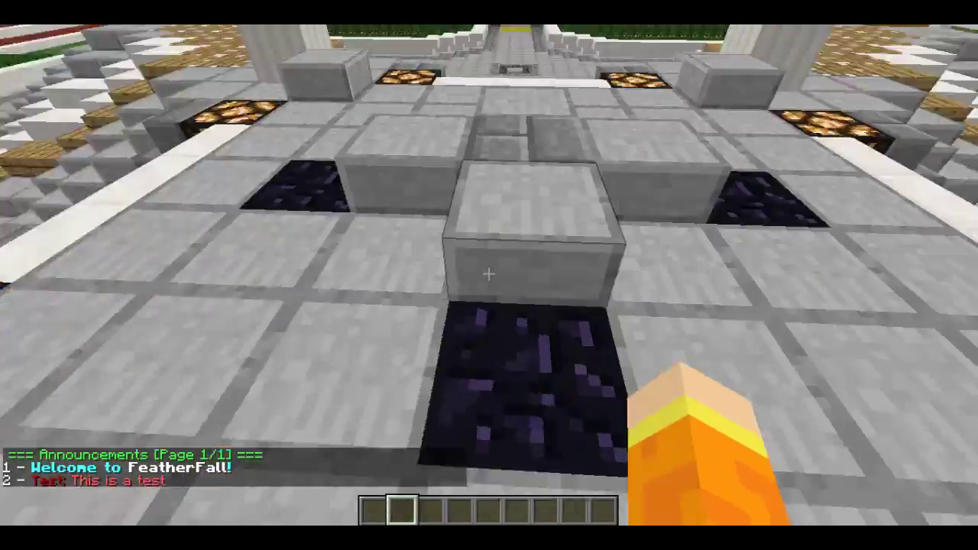